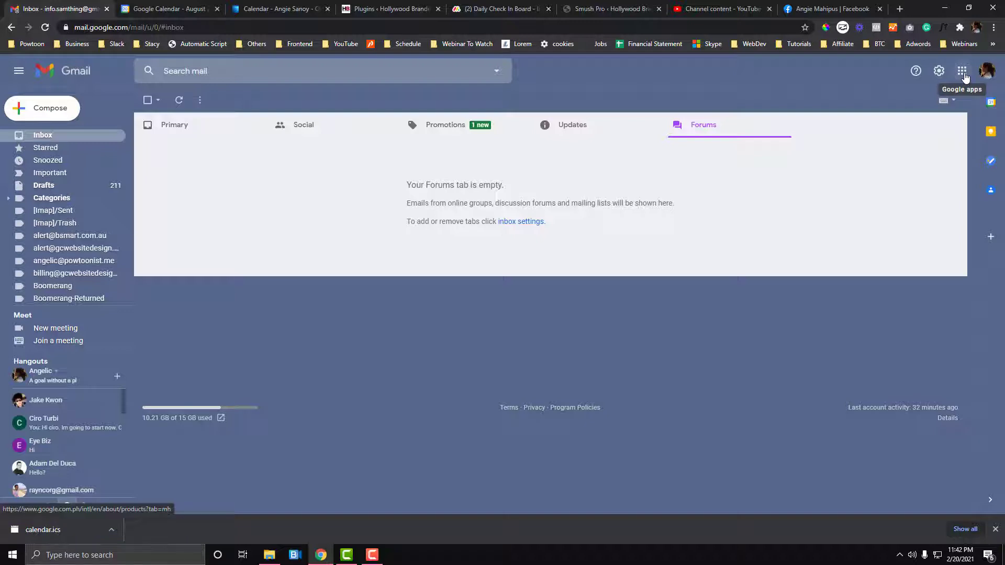
# Switch from Gmail to Google Calendar and open the settings of the account owner's main calendar
pyautogui.click(965, 73)
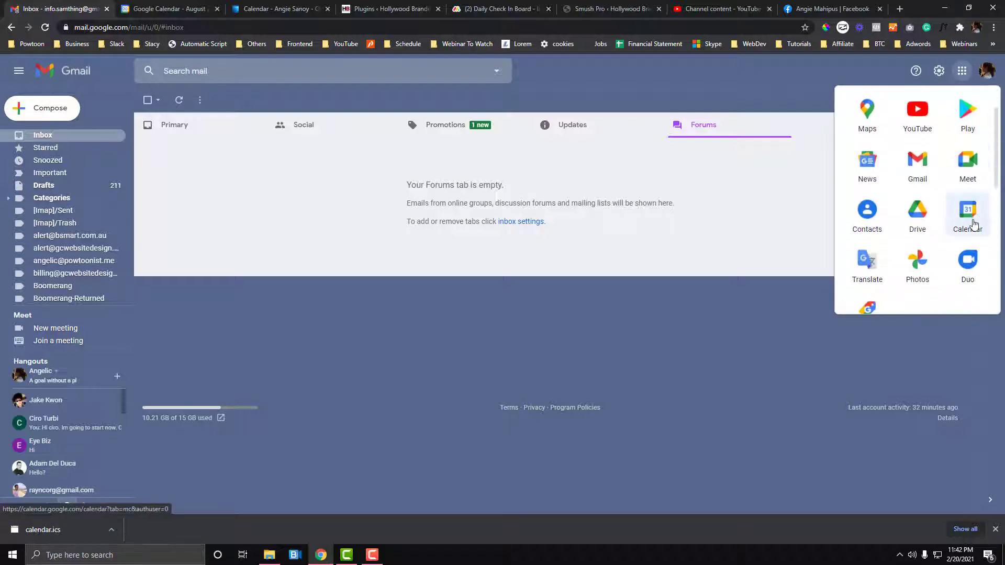
pyautogui.click(973, 214)
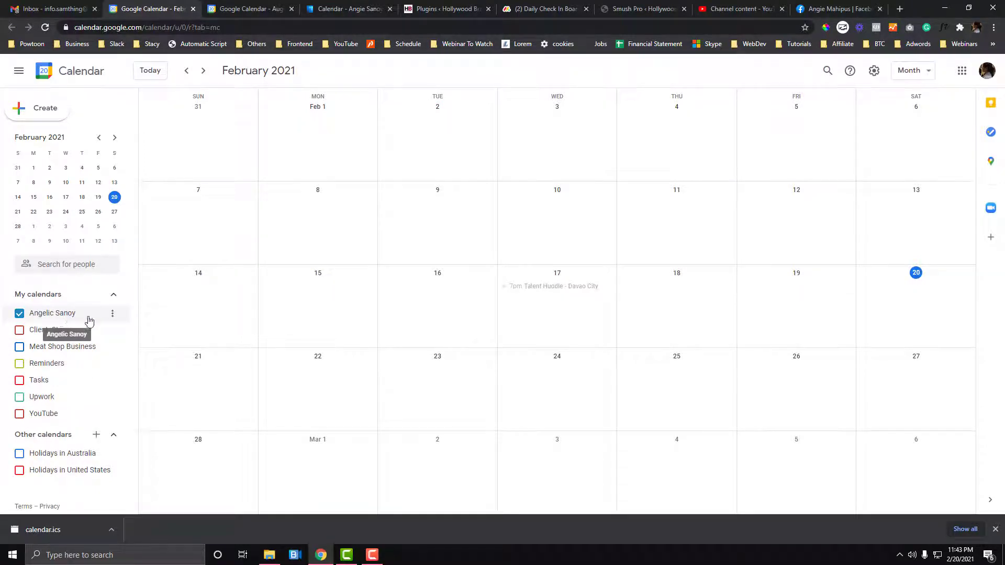
pyautogui.click(112, 313)
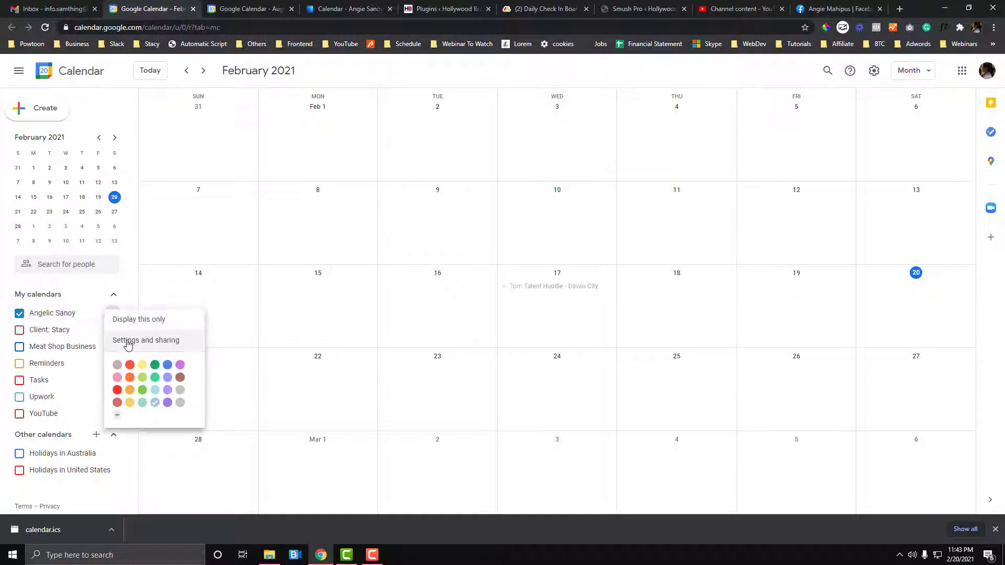
pyautogui.click(128, 341)
# Rename the main calendar as Personal Stuff
pyautogui.tripleClick(286, 138)
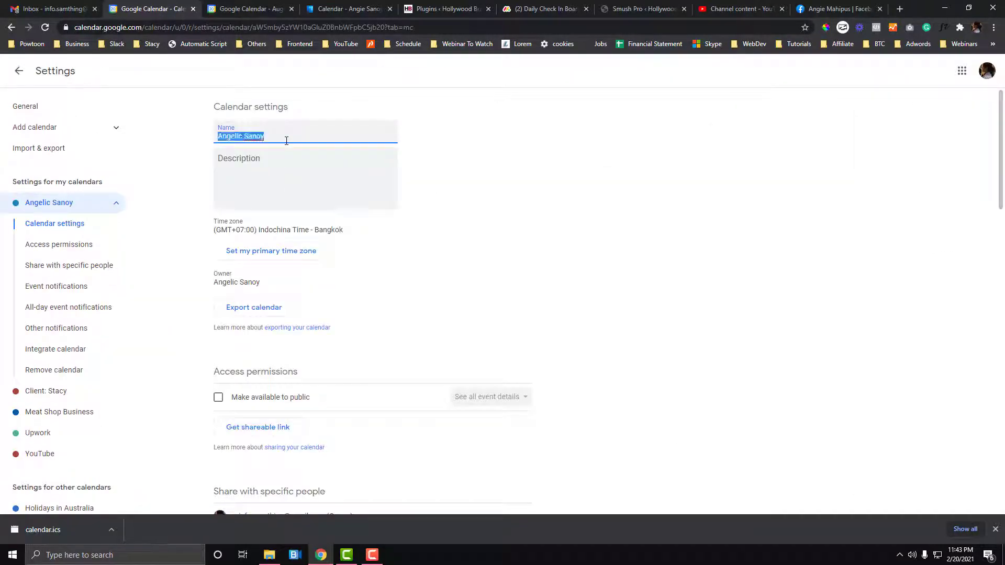
pyautogui.write('Personal S')
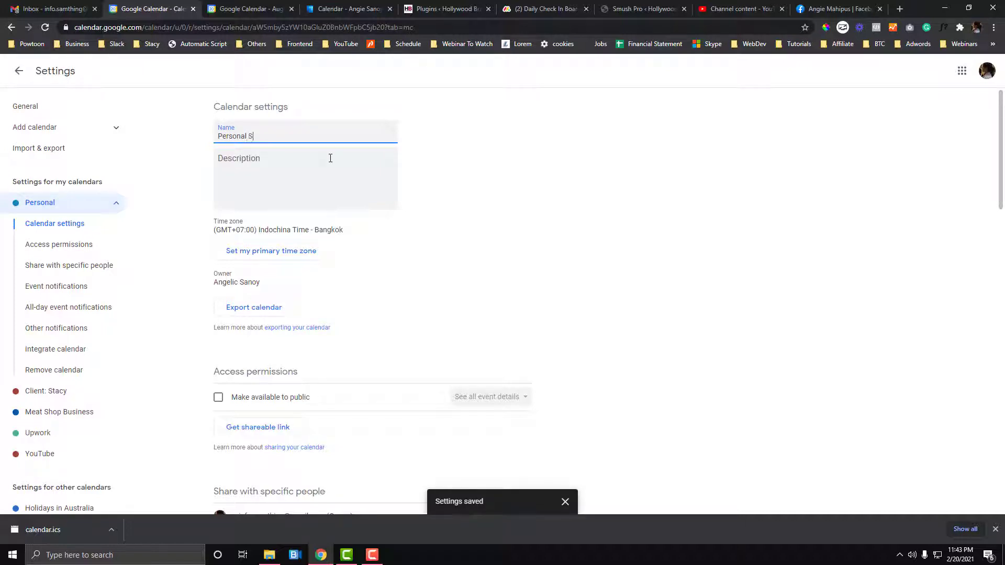
pyautogui.write('tuff')
pyautogui.click(313, 187)
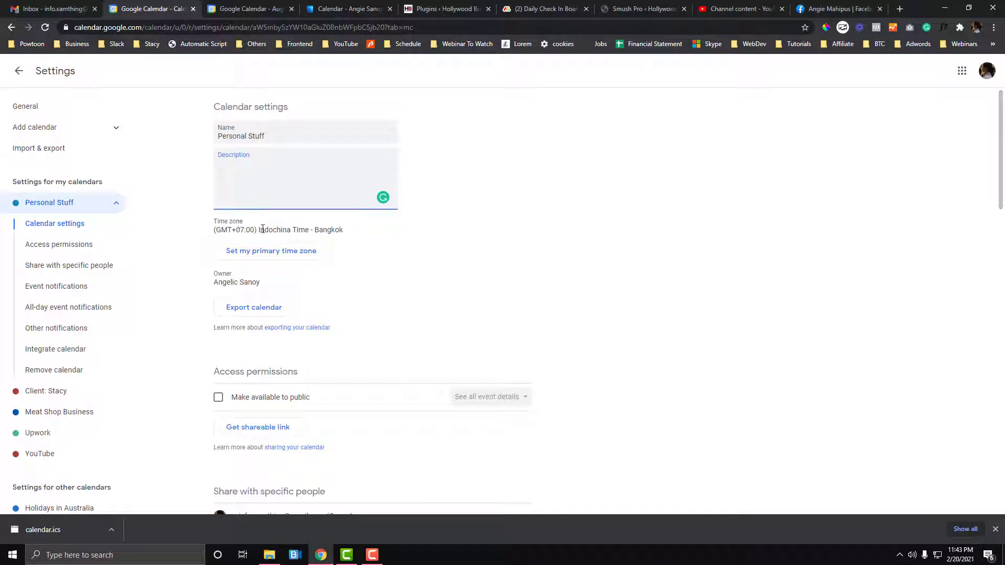
# Set the primary time zone to (GMT+08:00) Australian Western Standard Time
pyautogui.click(278, 253)
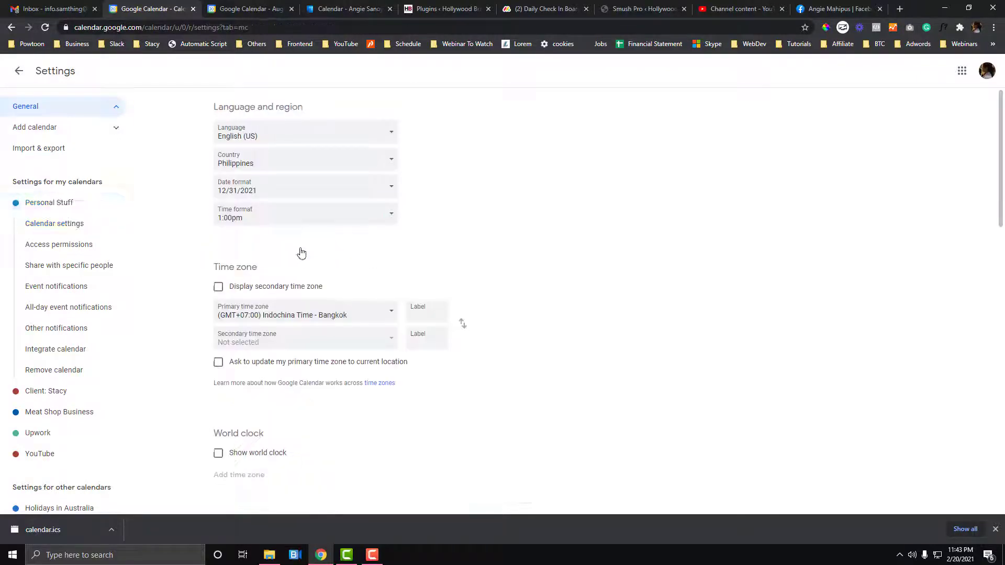
pyautogui.click(289, 317)
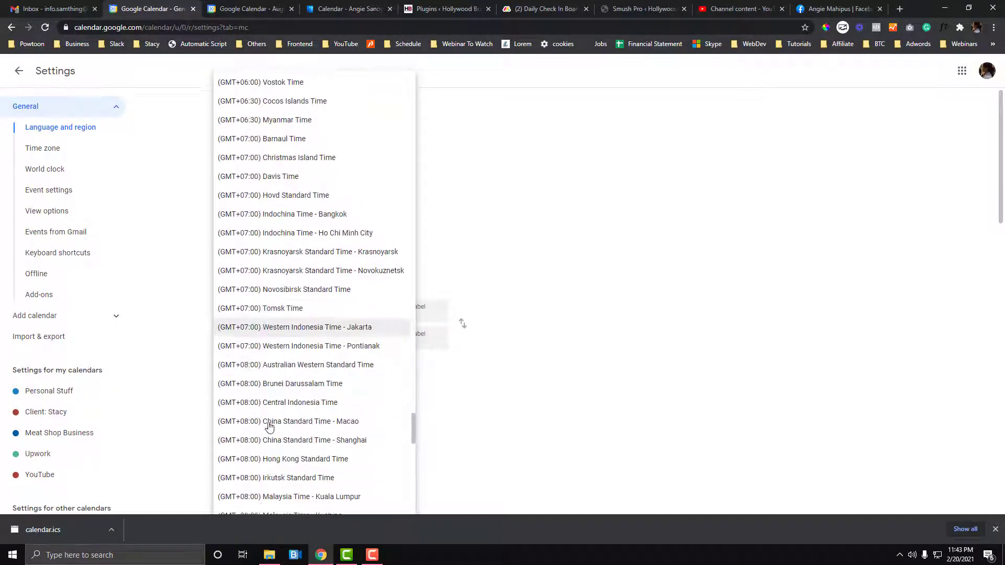
pyautogui.click(271, 362)
# Set the notification type in the general event settings to Alerts
pyautogui.scroll(-3, 325, 369)
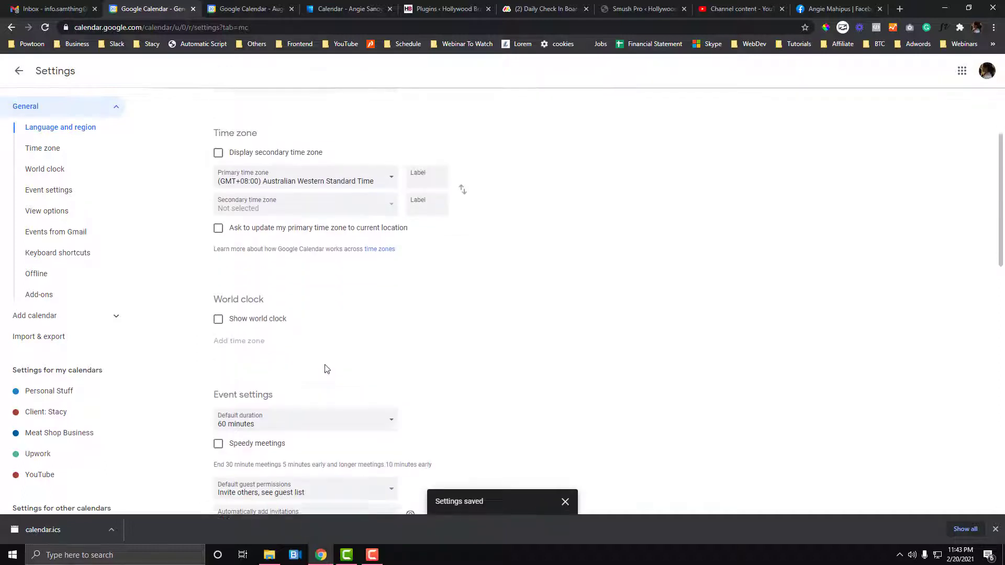
pyautogui.scroll(-3, 341, 285)
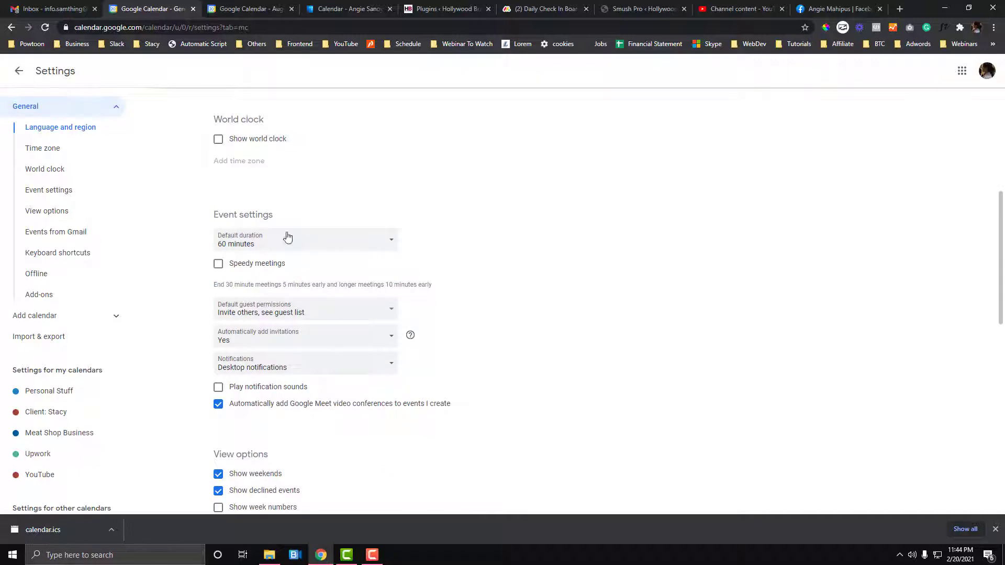
pyautogui.scroll(-3, 263, 219)
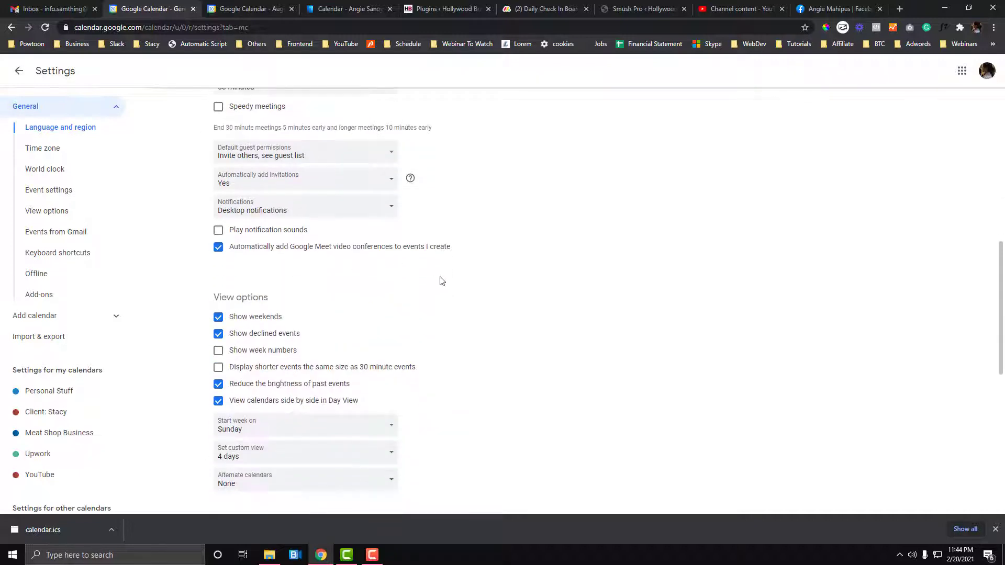
pyautogui.scroll(-2, 440, 295)
pyautogui.scroll(1, 270, 165)
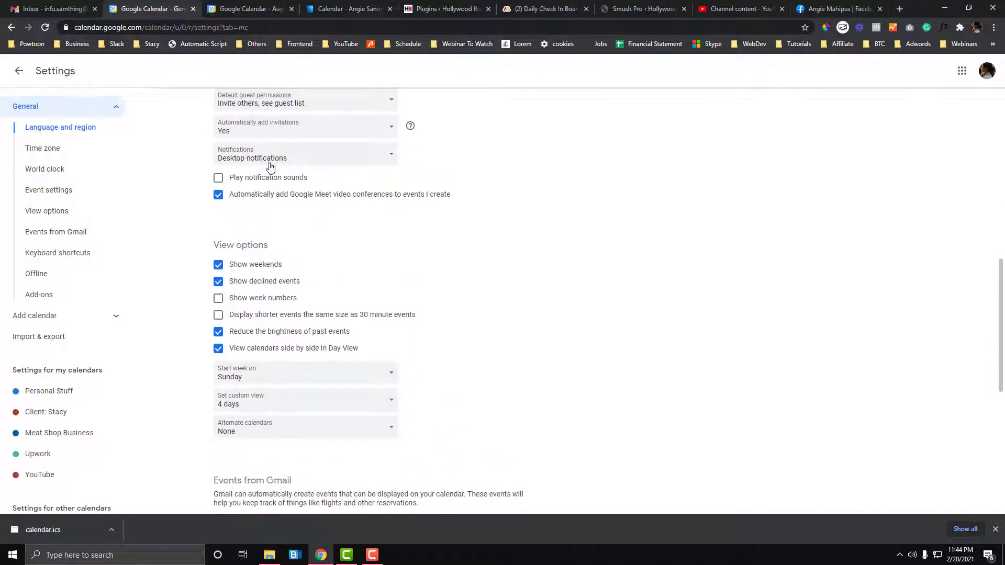
pyautogui.click(292, 168)
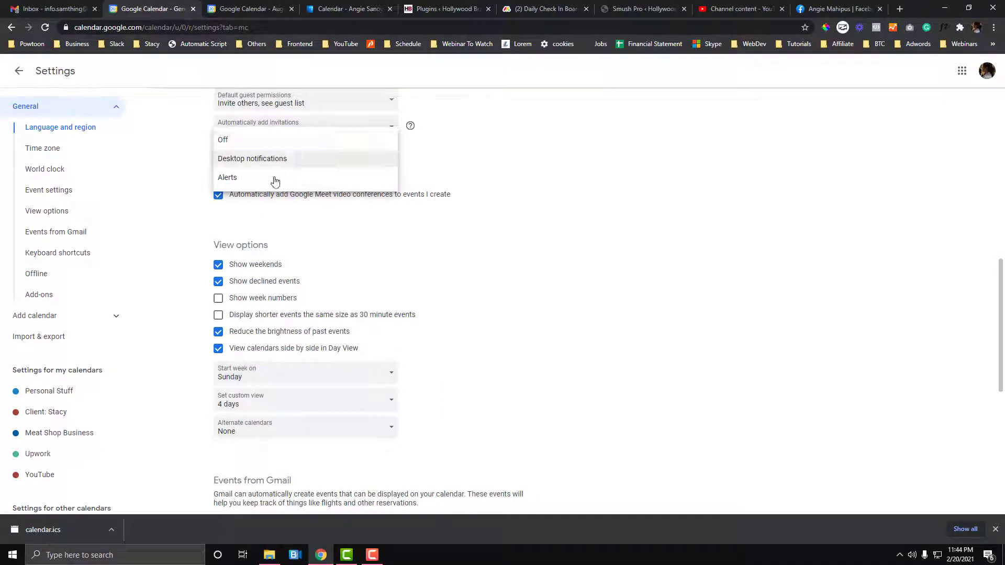
pyautogui.click(286, 177)
# Review the remaining general settings, including view options, Gmail events and offline, and return to the month view
pyautogui.scroll(1, 292, 193)
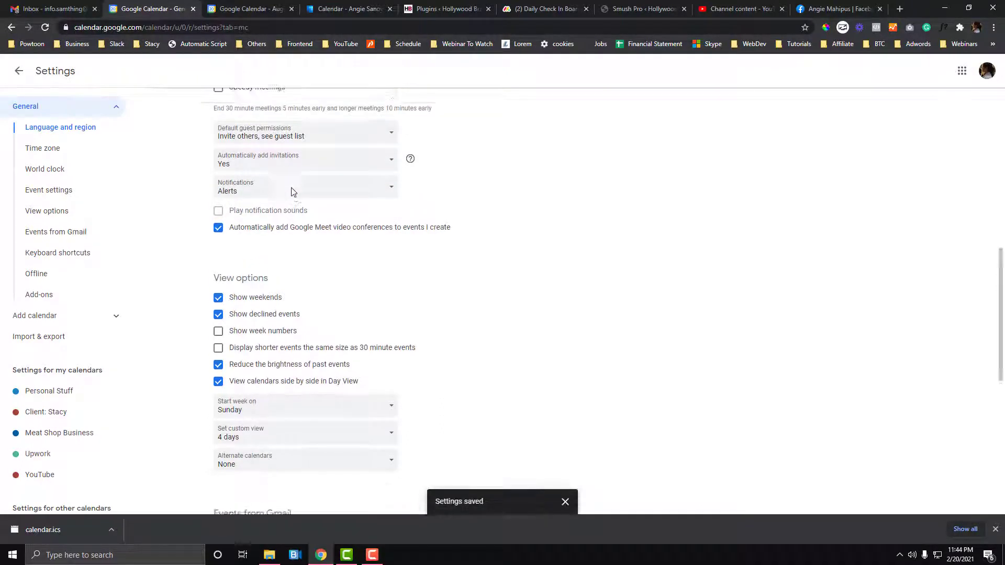
pyautogui.scroll(-8, 415, 298)
pyautogui.scroll(3, 299, 338)
pyautogui.scroll(-3, 297, 336)
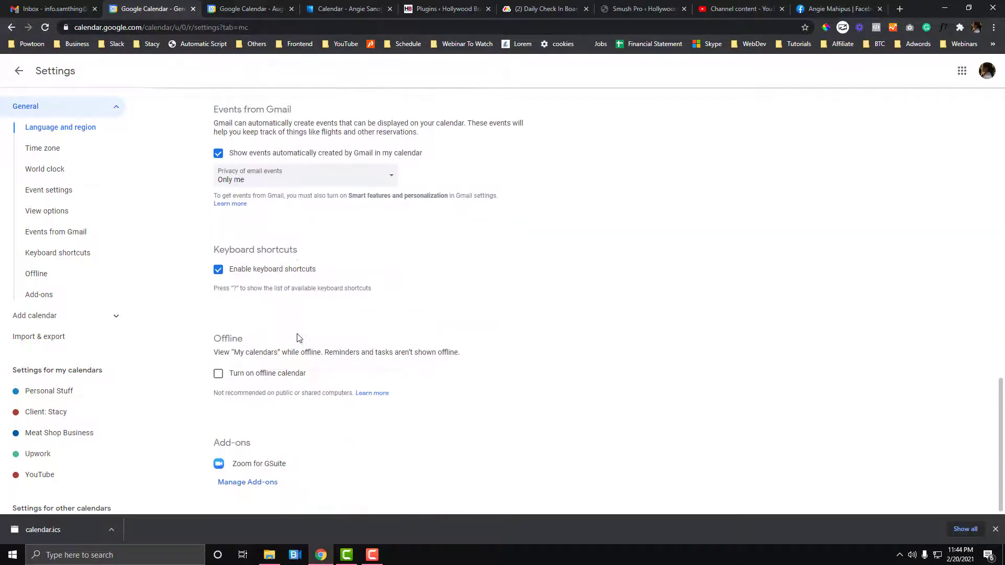
pyautogui.scroll(15, 346, 337)
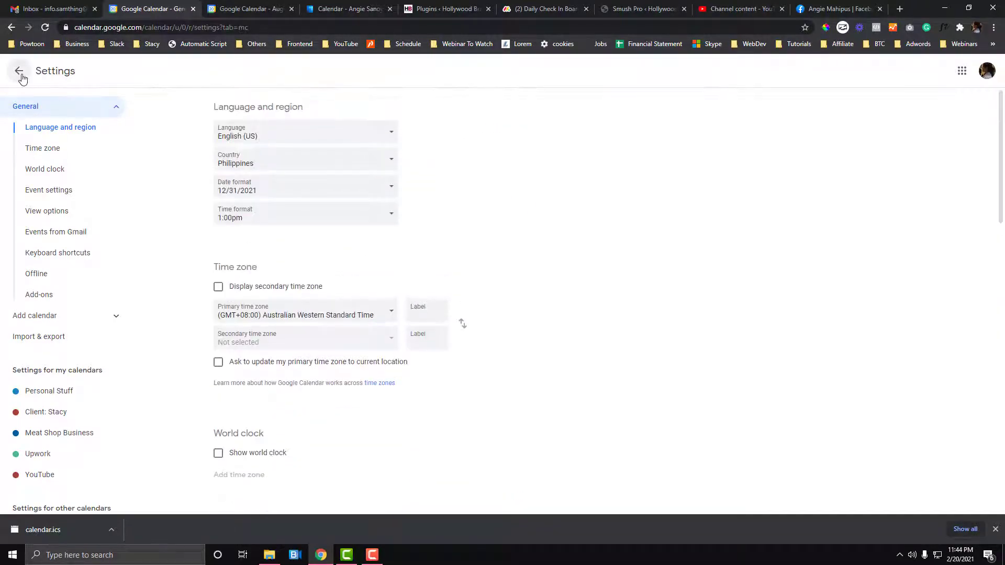
pyautogui.click(19, 72)
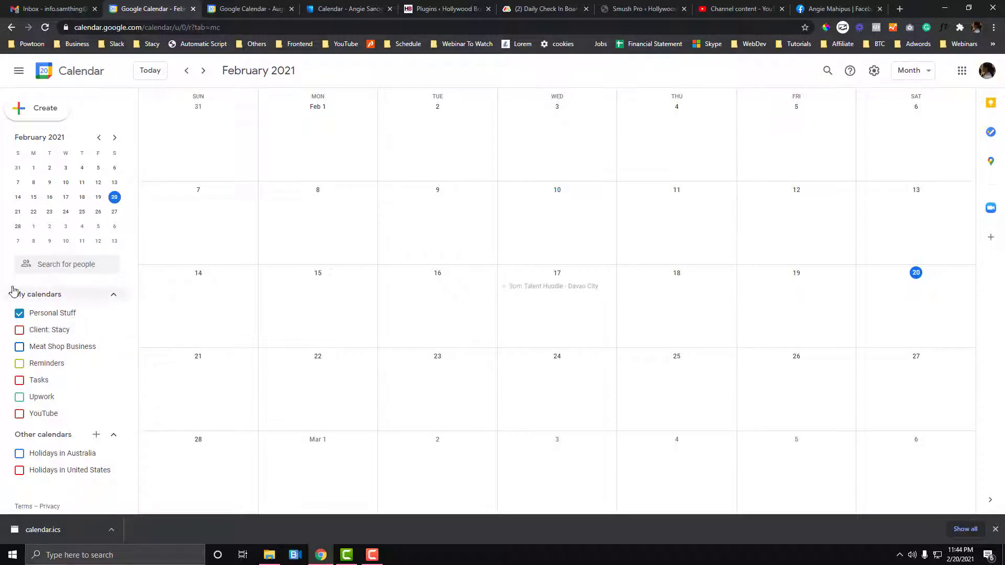
pyautogui.click(91, 294)
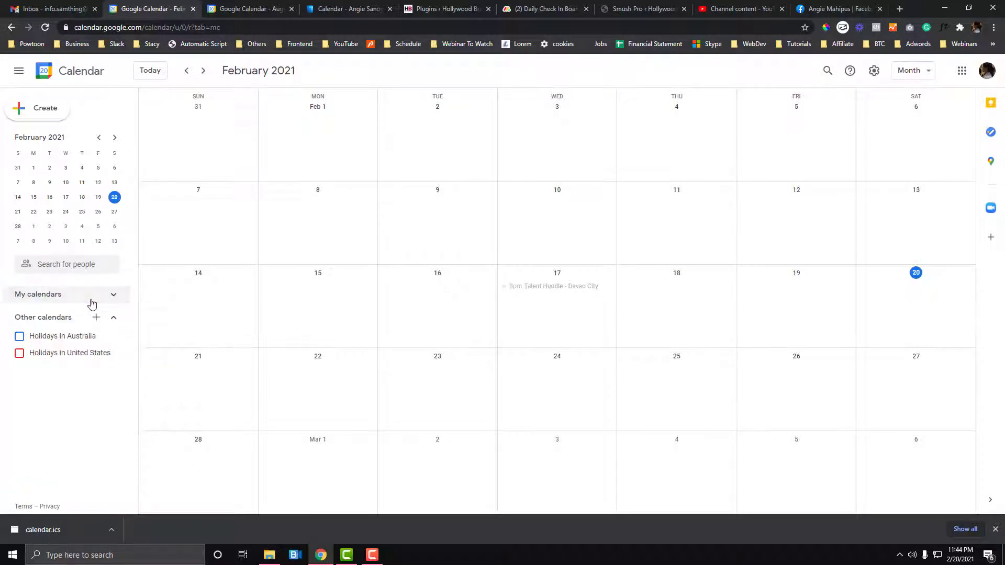
pyautogui.click(78, 298)
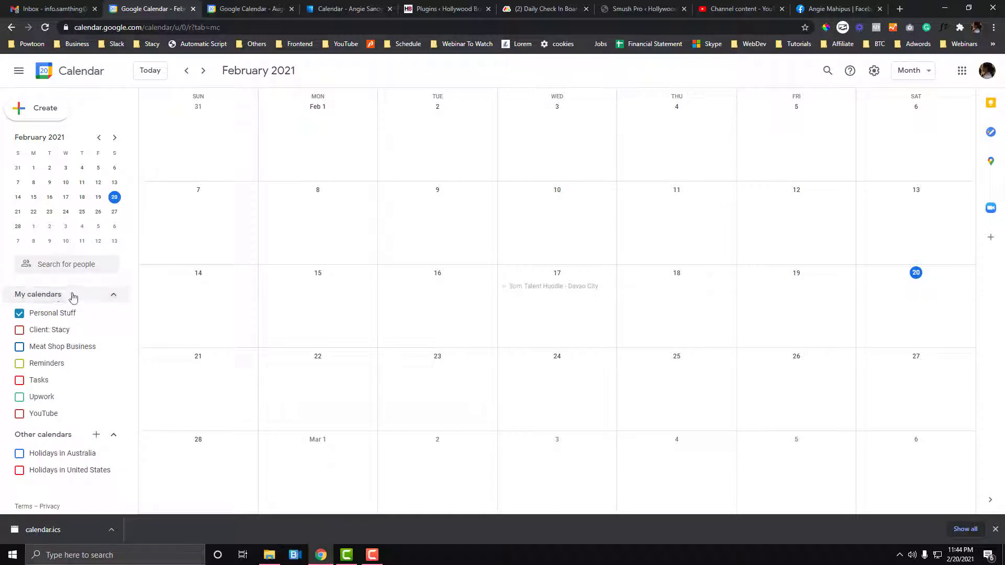
pyautogui.click(107, 298)
pyautogui.click(105, 296)
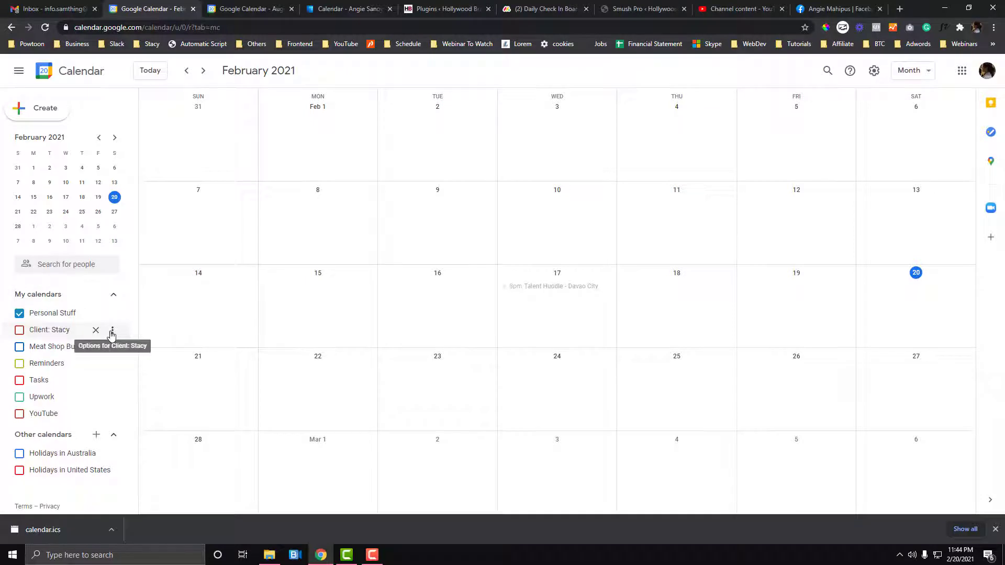
# Create a new calendar named Blog with the description "Things related to websites and blogs" and return to the month view
pyautogui.click(109, 333)
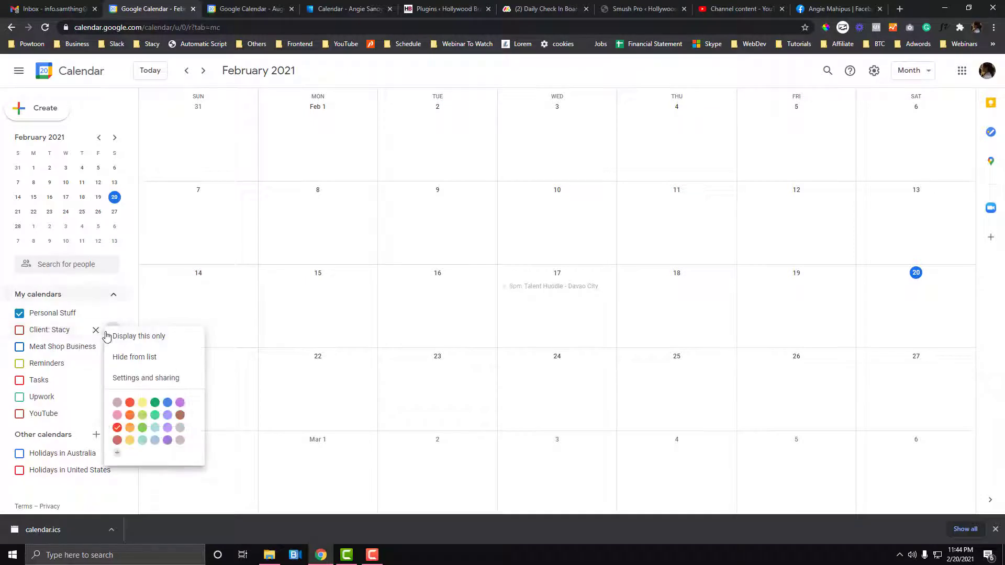
pyautogui.click(129, 378)
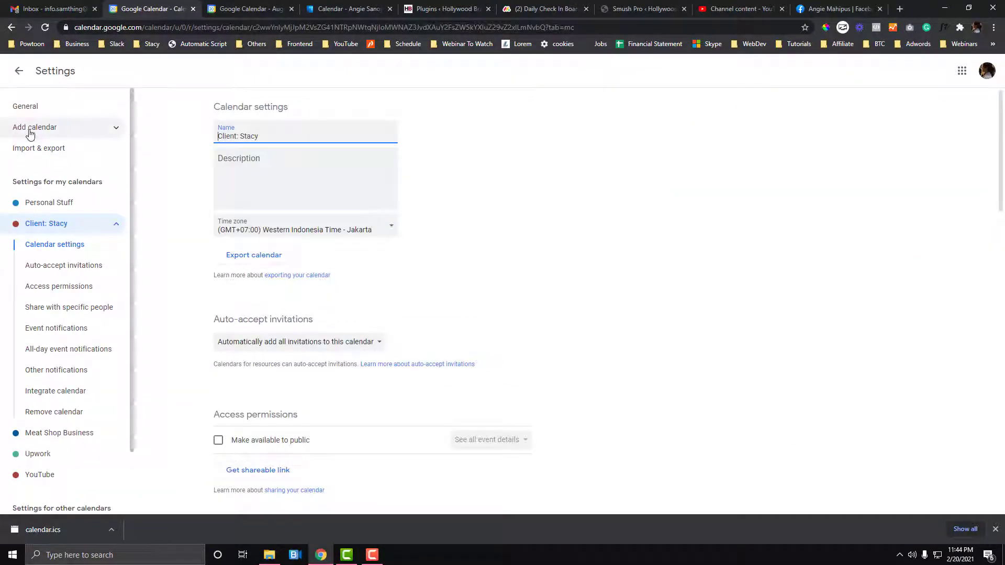
pyautogui.click(60, 130)
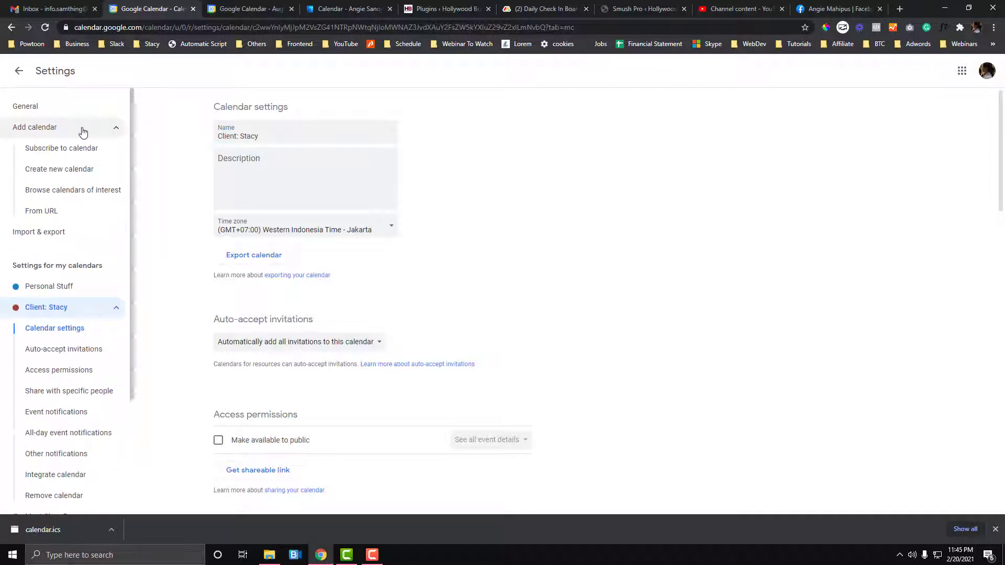
pyautogui.click(83, 168)
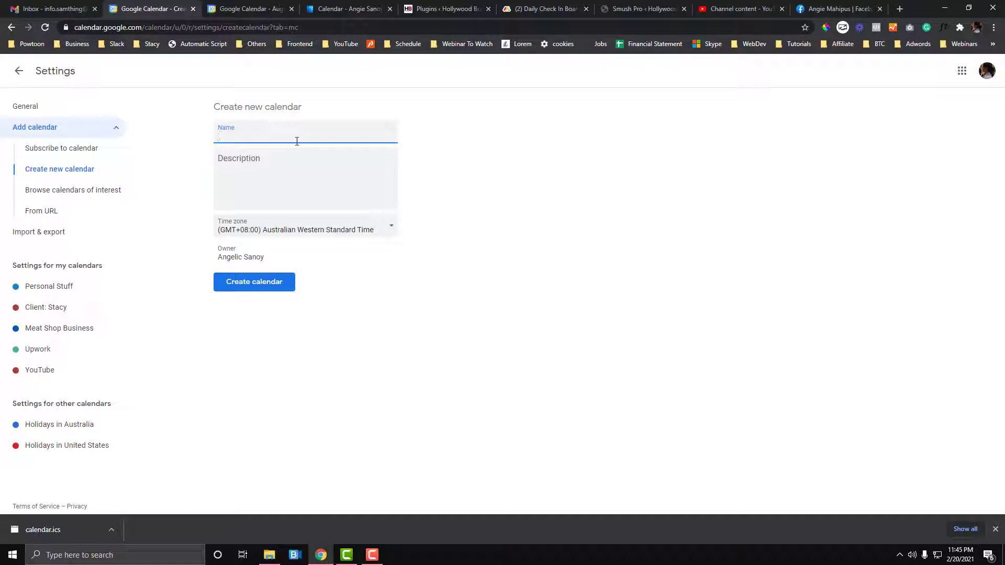
pyautogui.click(296, 168)
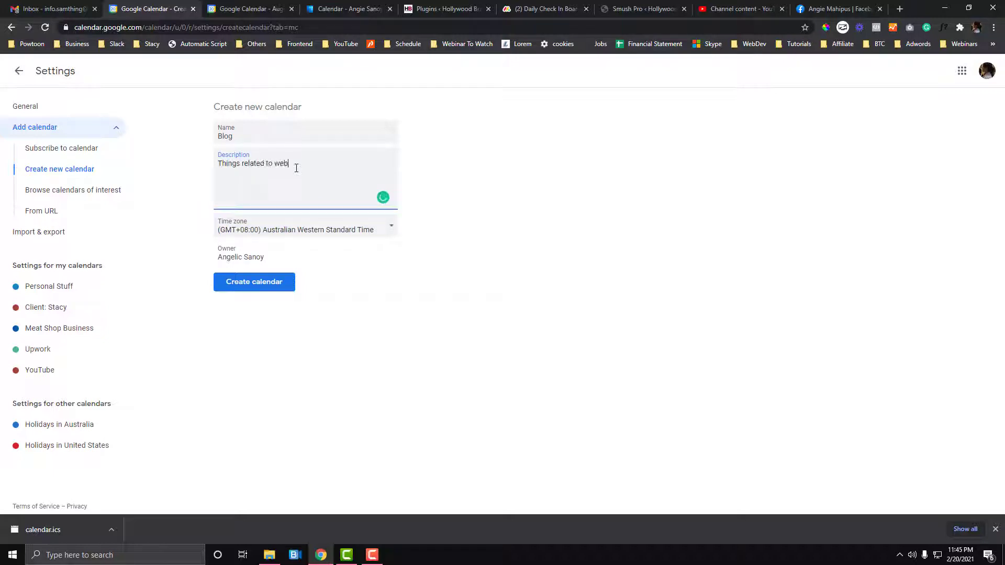
pyautogui.write('sites and blog')
pyautogui.hotkey('ctrl', 'a')
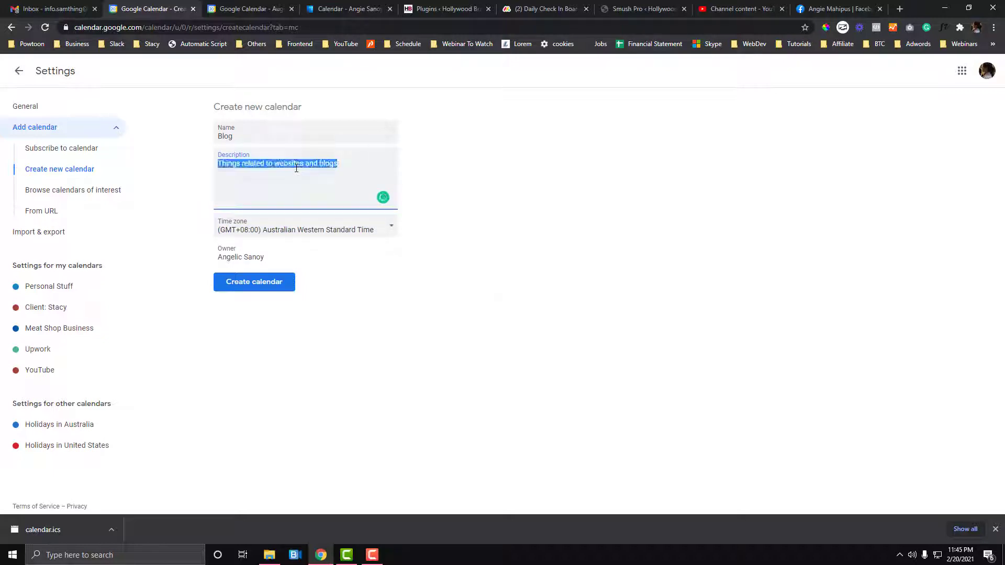
pyautogui.click(253, 289)
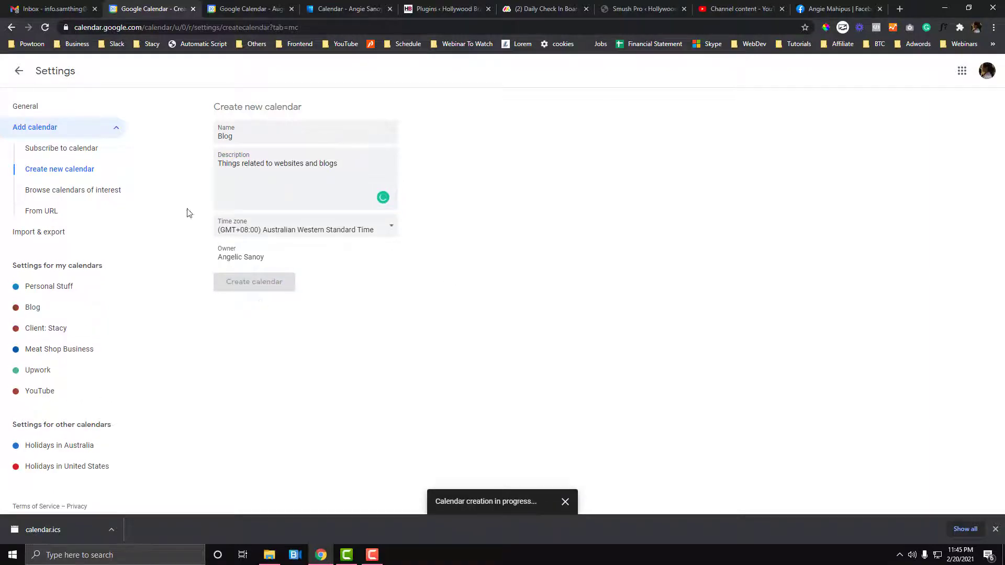
pyautogui.click(19, 71)
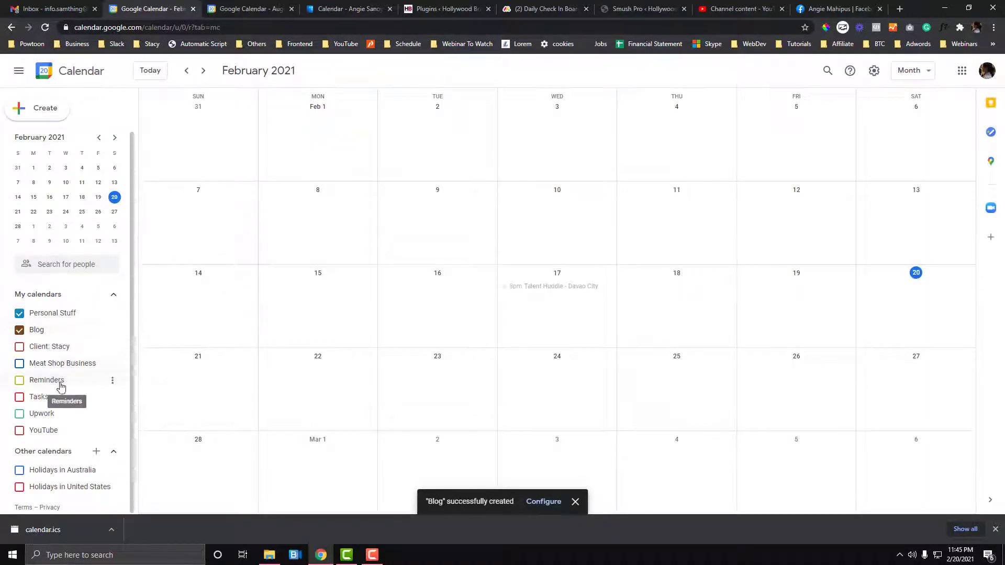
# Hide the Blog calendar's events from the view and change its color to yellow-green
pyautogui.click(19, 330)
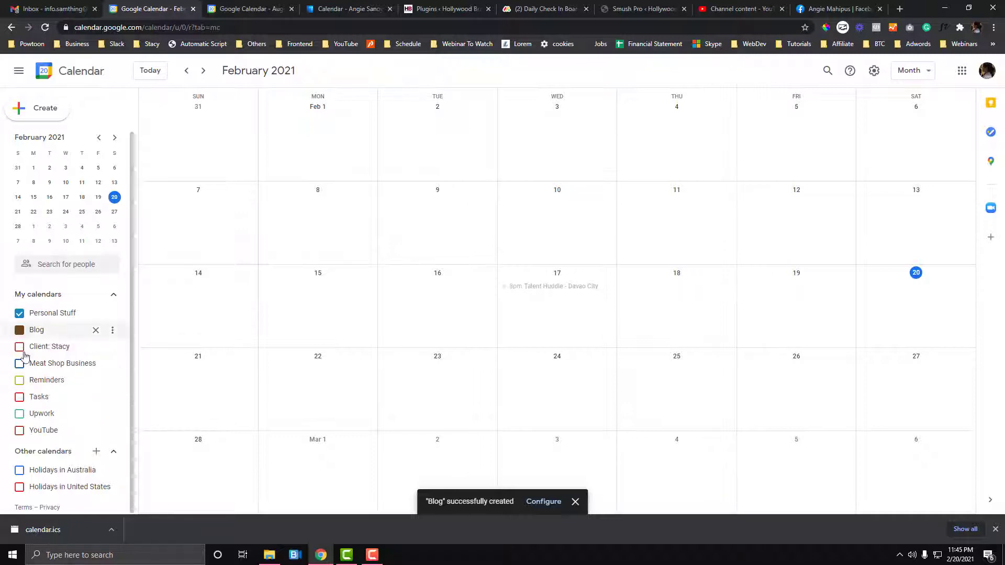
pyautogui.click(113, 330)
pyautogui.click(129, 396)
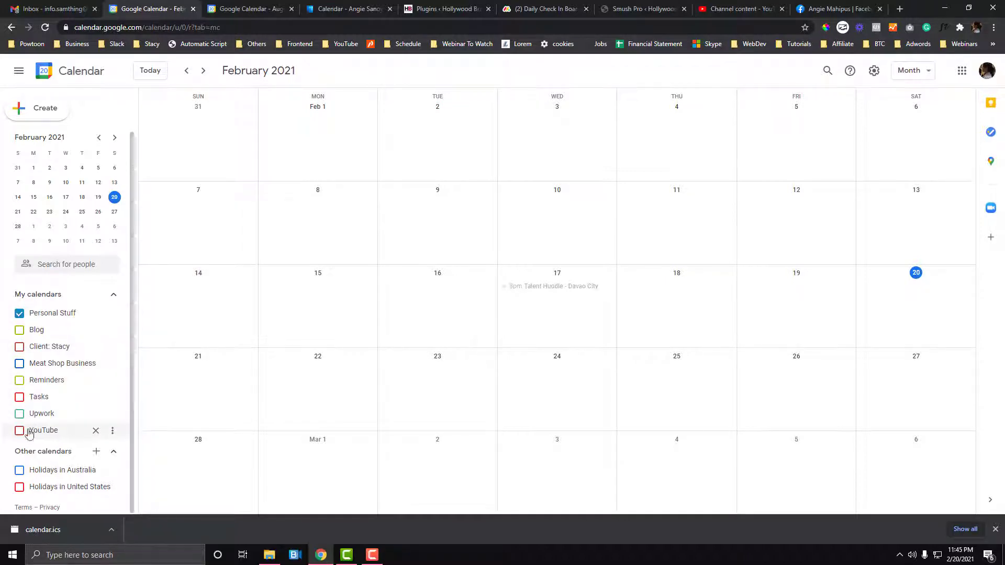
# Create an event titled "Live Streaming" and set its date to Sunday, February 28
pyautogui.click(45, 107)
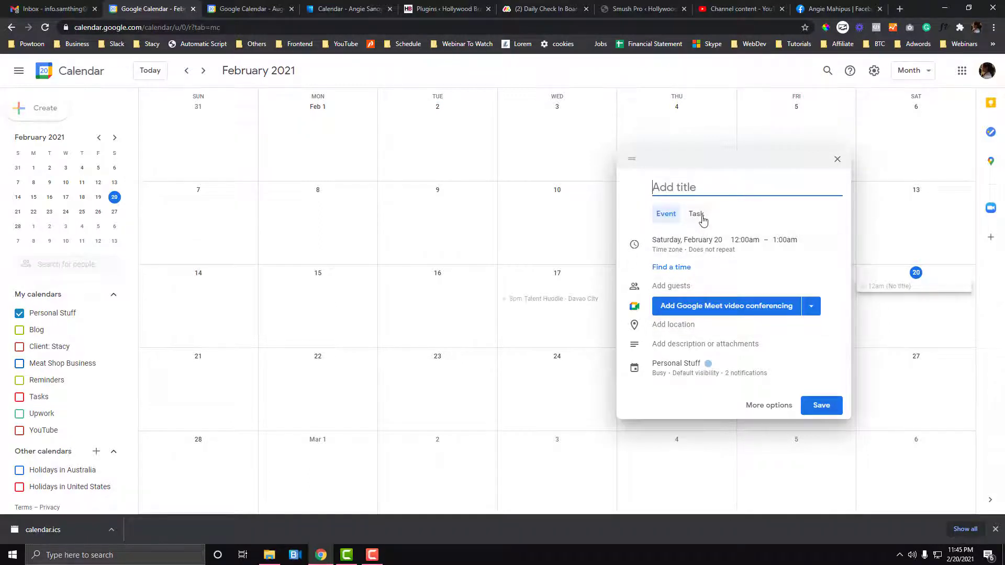
pyautogui.write('Live Streaming')
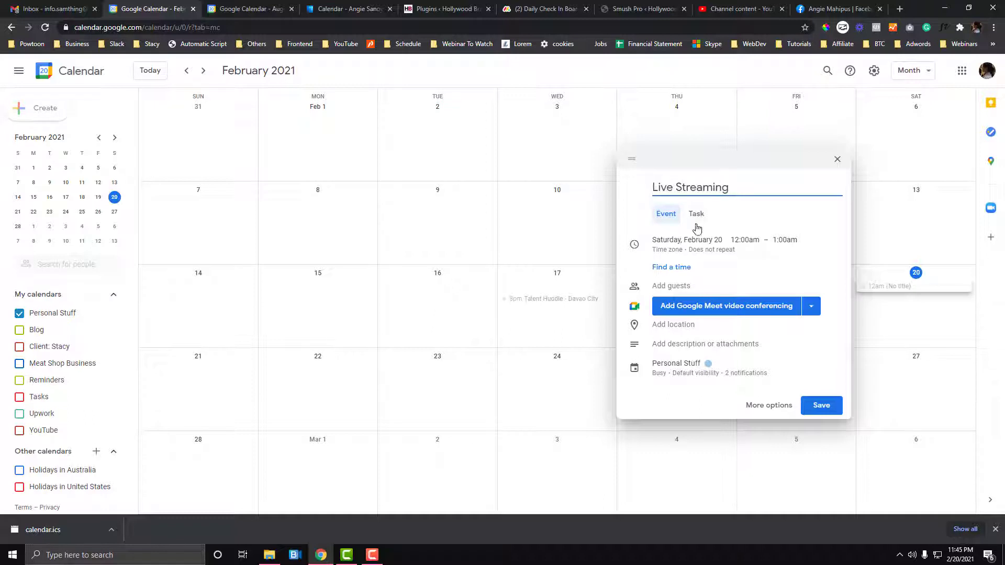
pyautogui.click(703, 243)
pyautogui.click(702, 241)
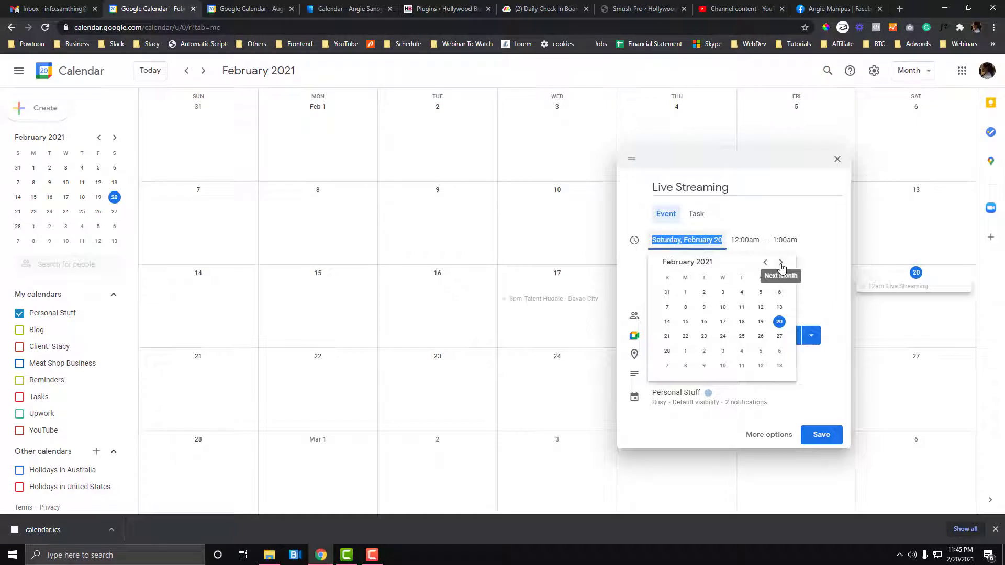
pyautogui.click(667, 351)
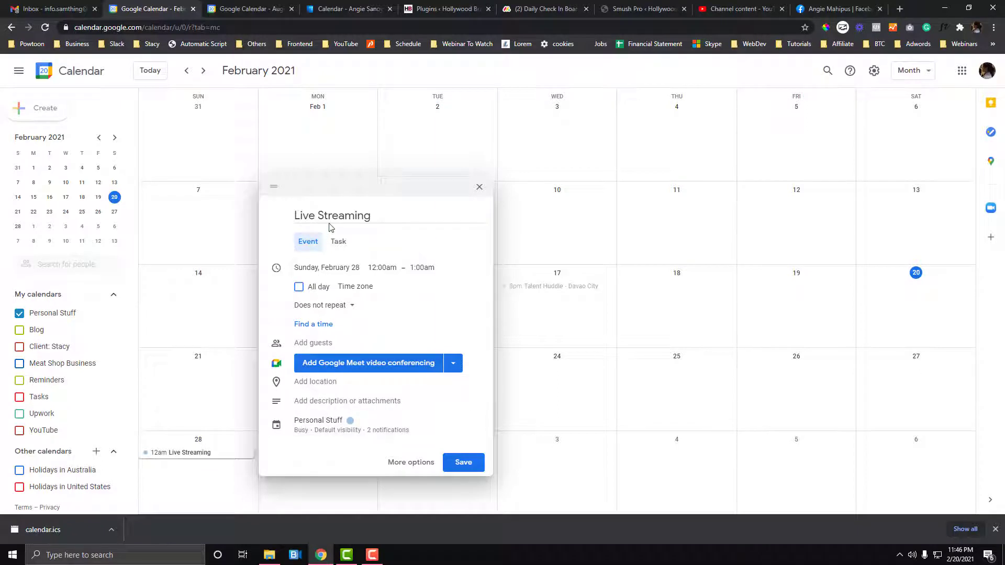
# Assign the Live Streaming event to the YouTube calendar and set its notification to 30 minutes before
pyautogui.click(312, 426)
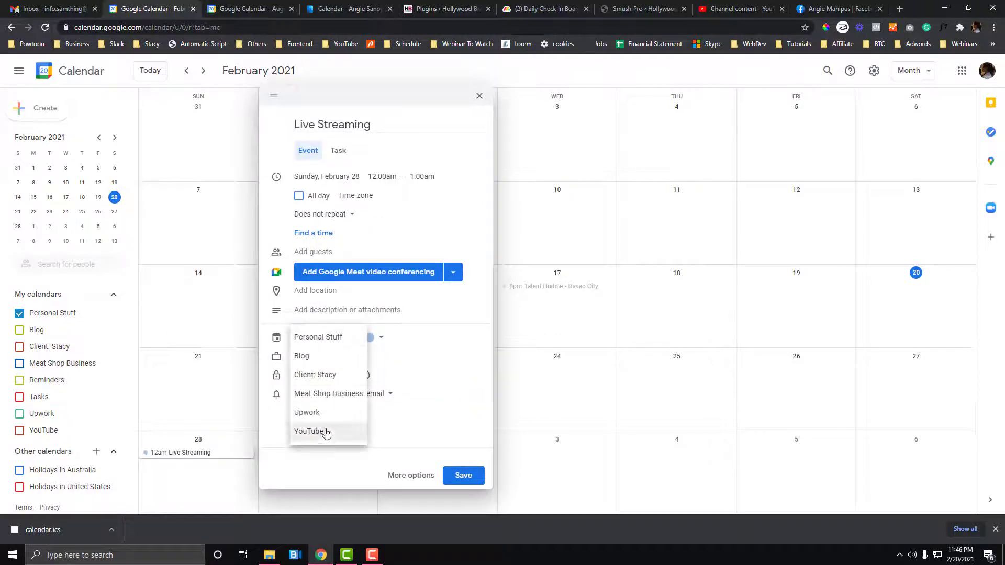
pyautogui.press('Return')
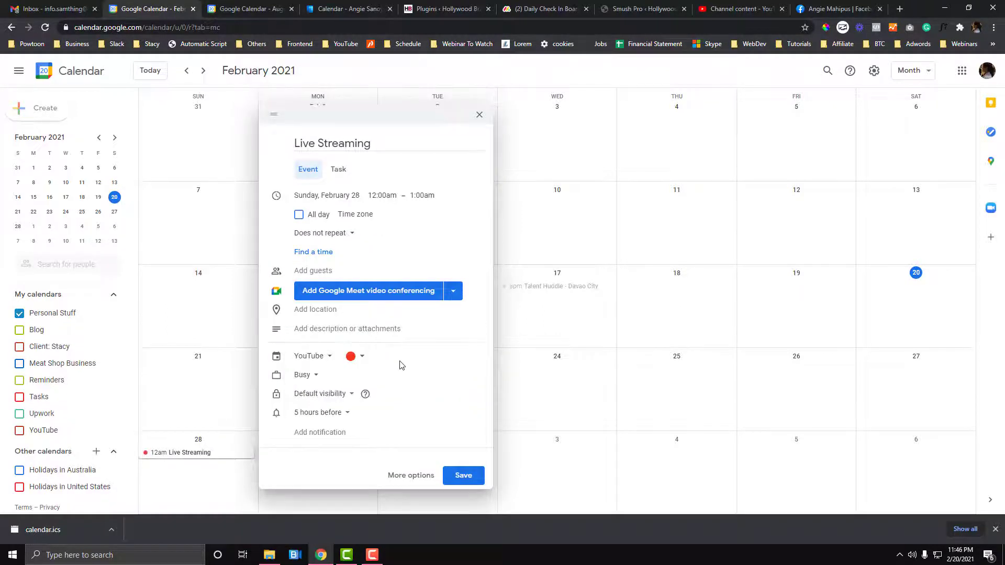
pyautogui.click(322, 377)
pyautogui.click(310, 376)
pyautogui.click(325, 417)
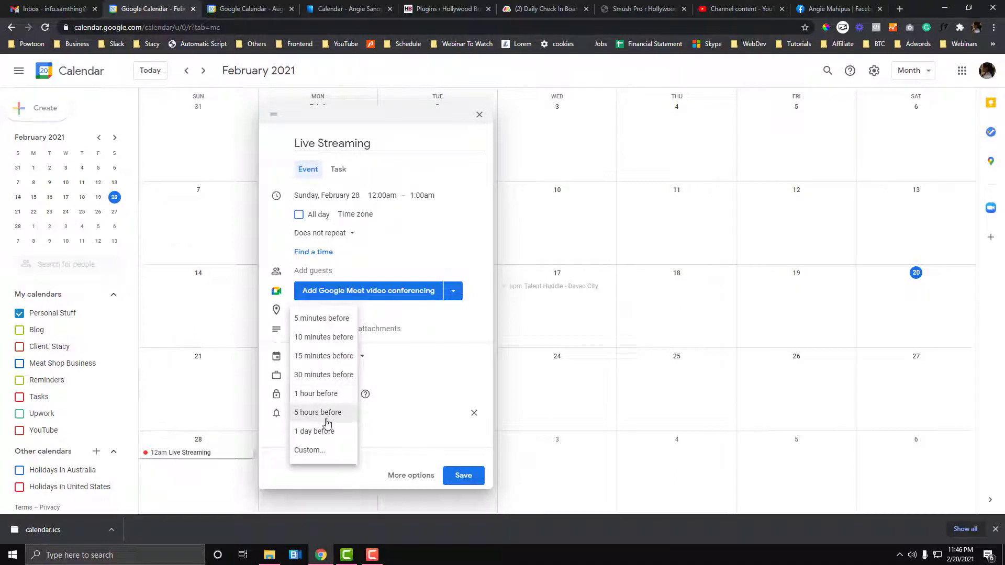
pyautogui.click(332, 375)
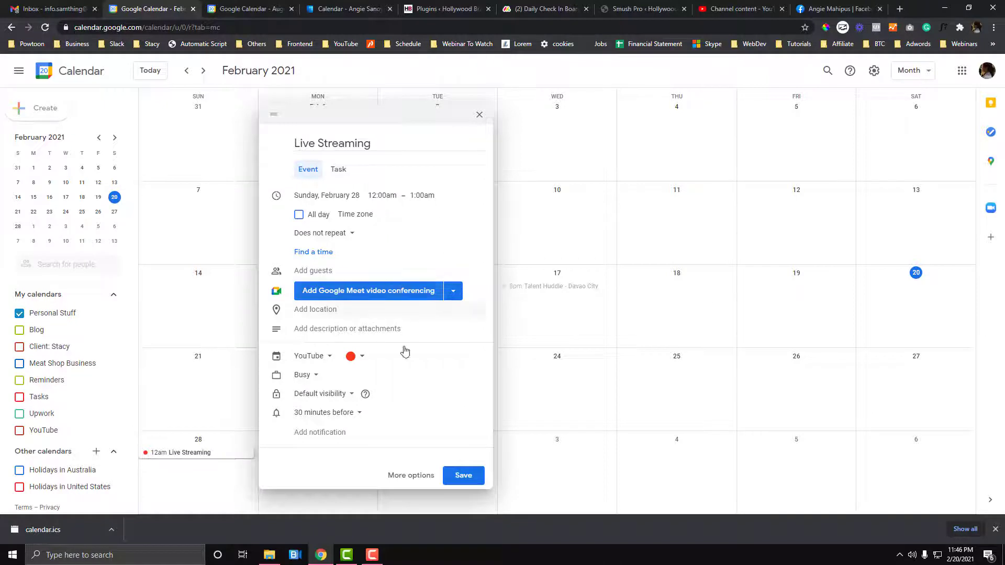
# Check the guest and repeat options, keep the event as Does not repeat, and save it
pyautogui.click(386, 273)
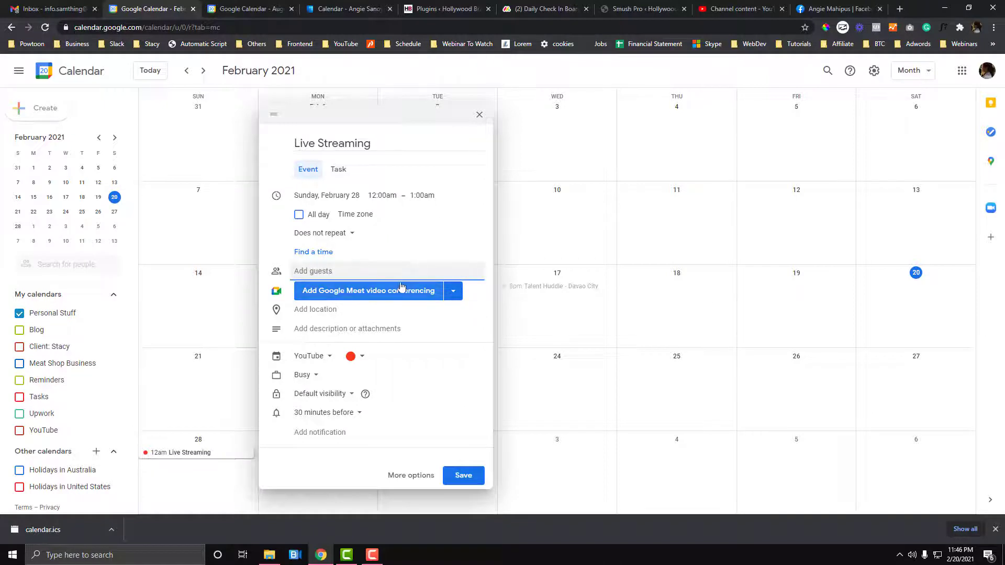
pyautogui.click(332, 237)
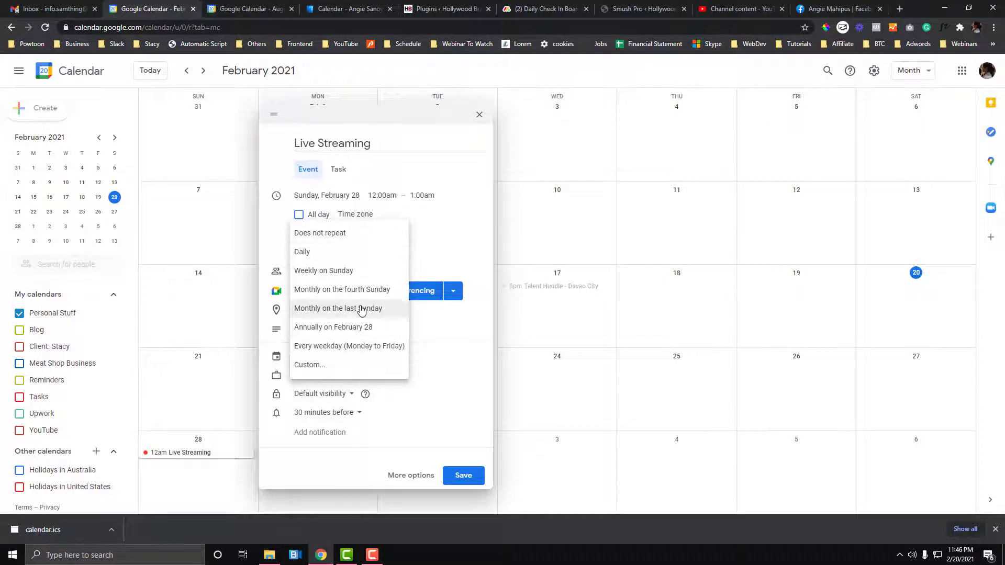
pyautogui.click(361, 232)
pyautogui.click(463, 475)
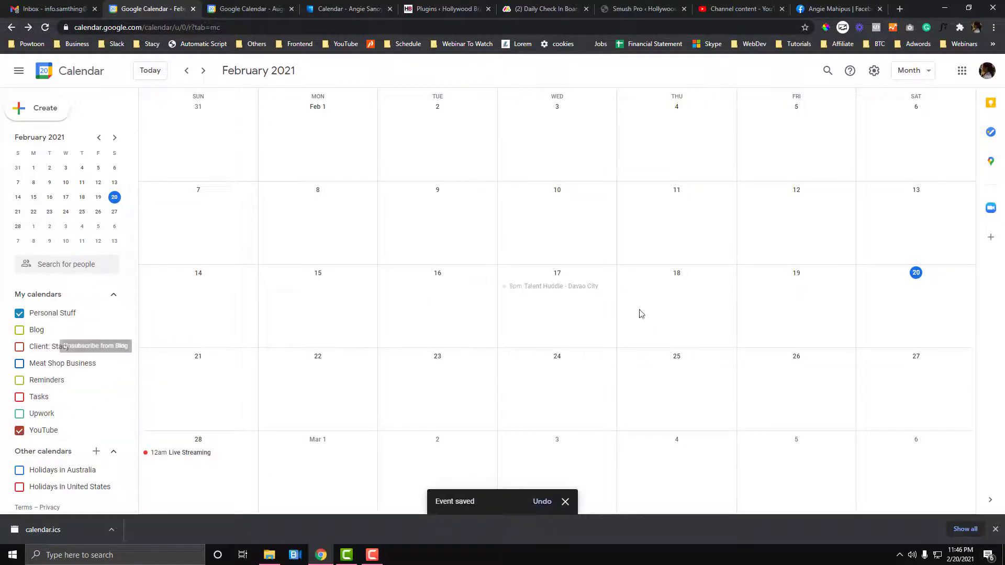
# Show the Blog, client, Meat Shop Business, Reminders, Tasks and Upwork calendars in the February 2021 month view
pyautogui.click(20, 330)
pyautogui.click(19, 347)
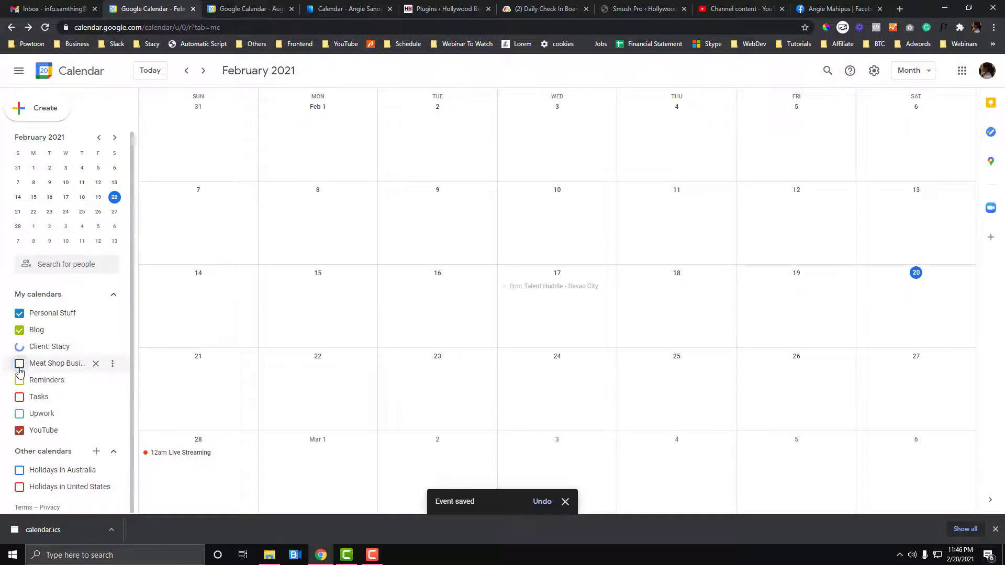
pyautogui.click(19, 363)
pyautogui.click(19, 380)
pyautogui.click(20, 397)
pyautogui.click(19, 416)
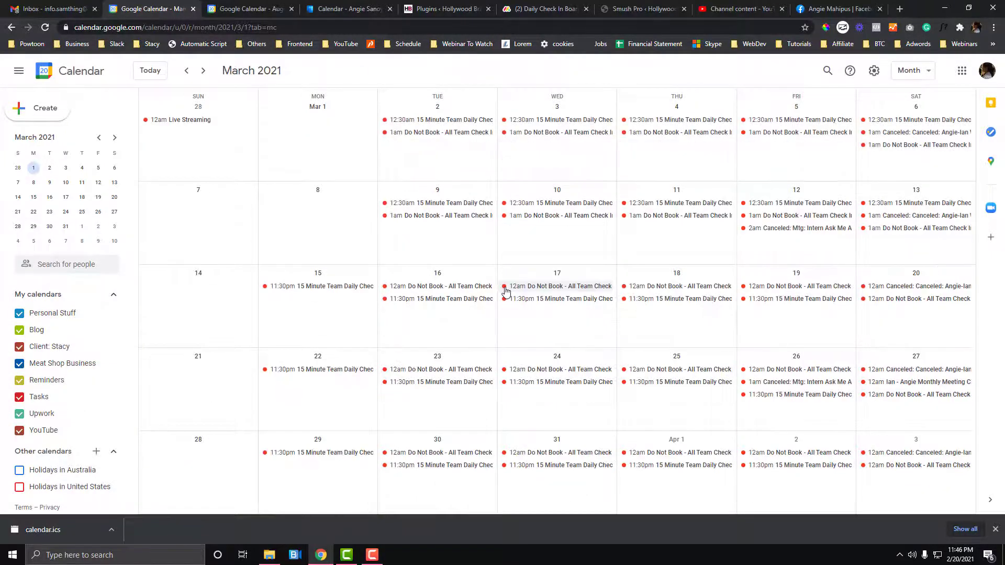
pyautogui.press('p')
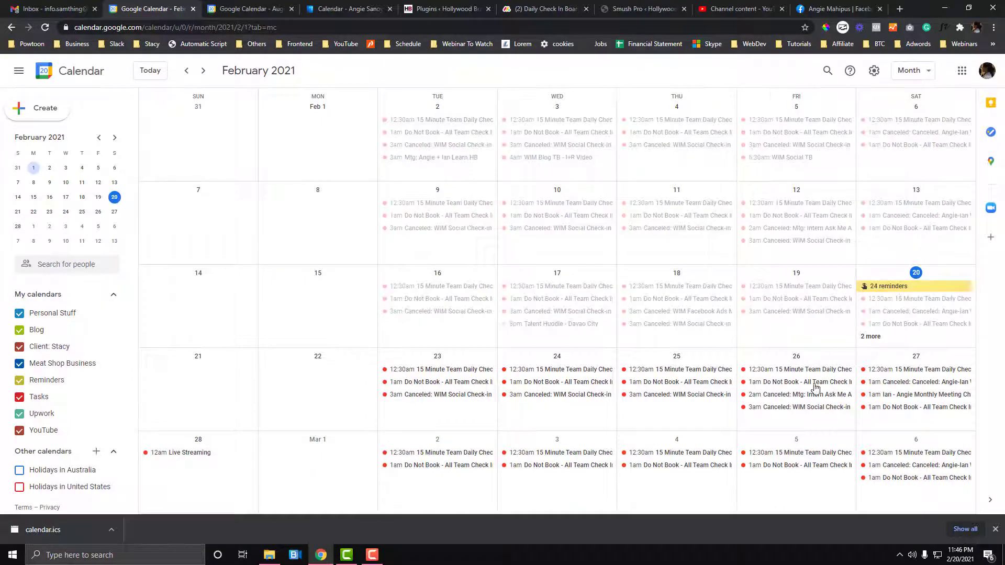
# View the calendar by week and return to the month view
pyautogui.click(914, 70)
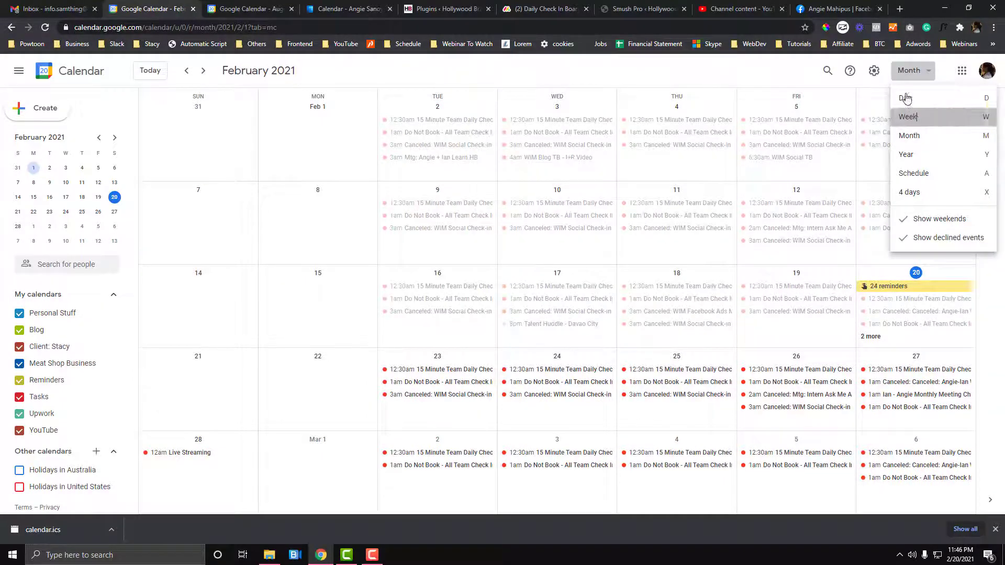
pyautogui.click(907, 116)
pyautogui.click(916, 75)
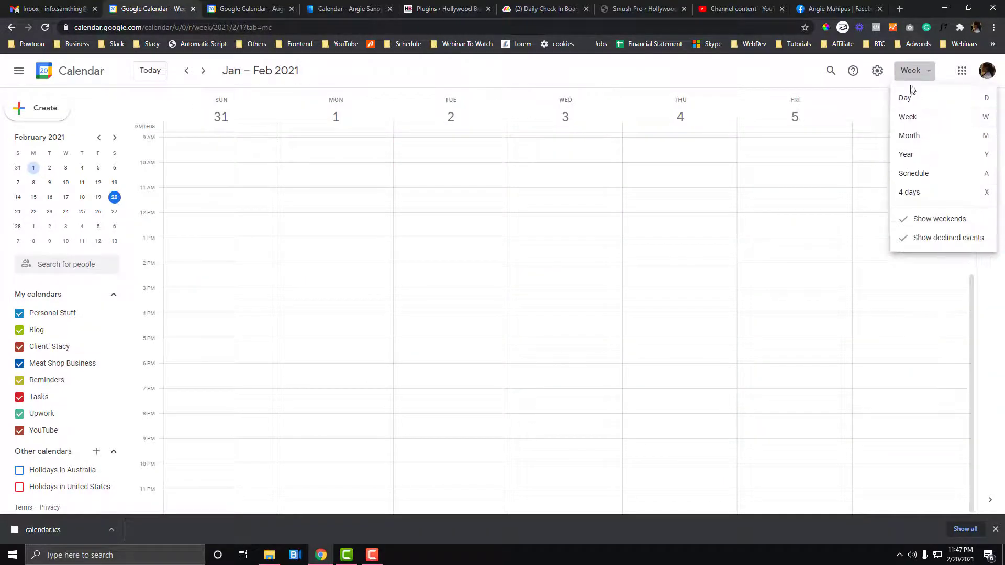
pyautogui.click(909, 135)
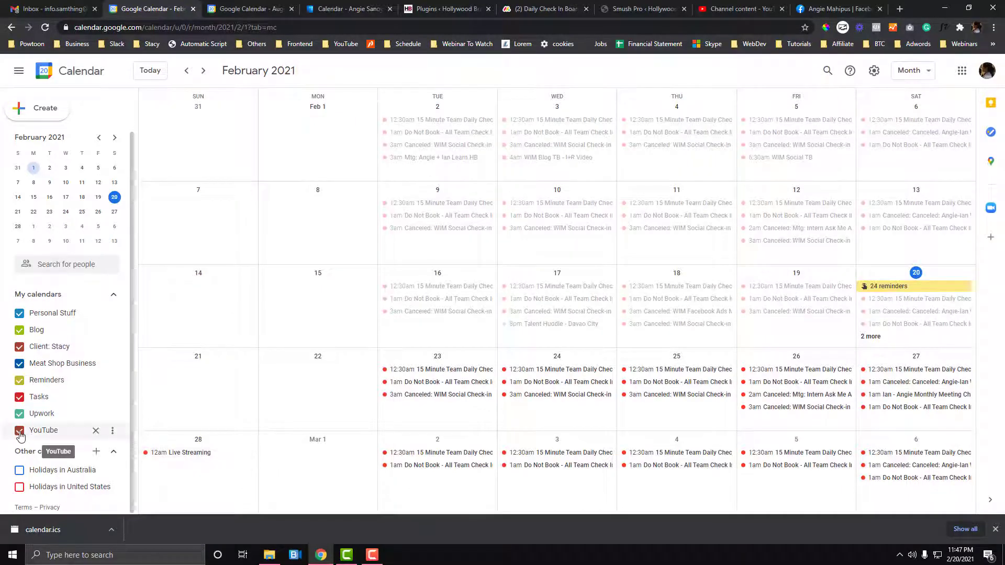
# Toggle the visibility of the client and Blog calendars, leaving Blog shown and the client calendar hidden
pyautogui.click(20, 348)
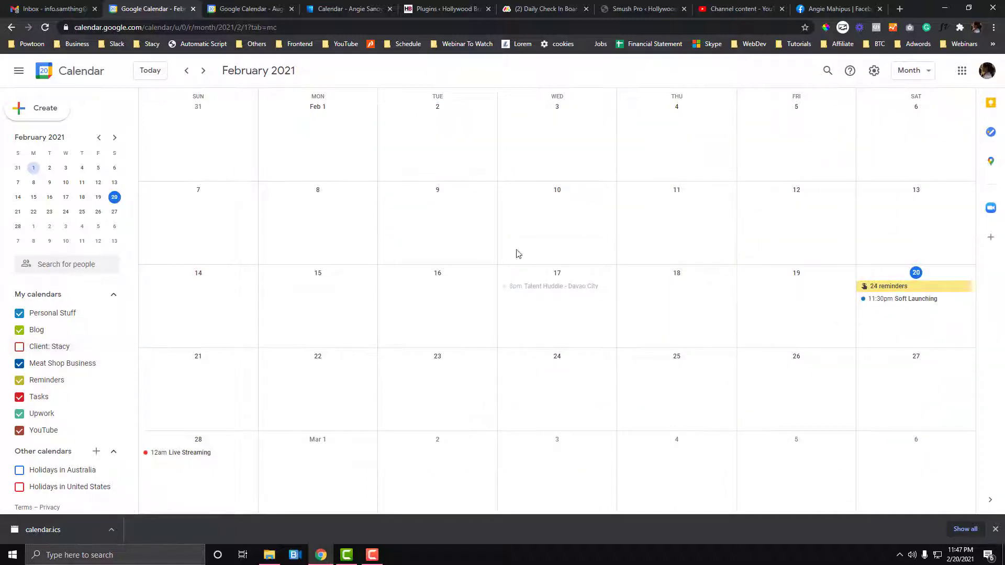
pyautogui.click(20, 348)
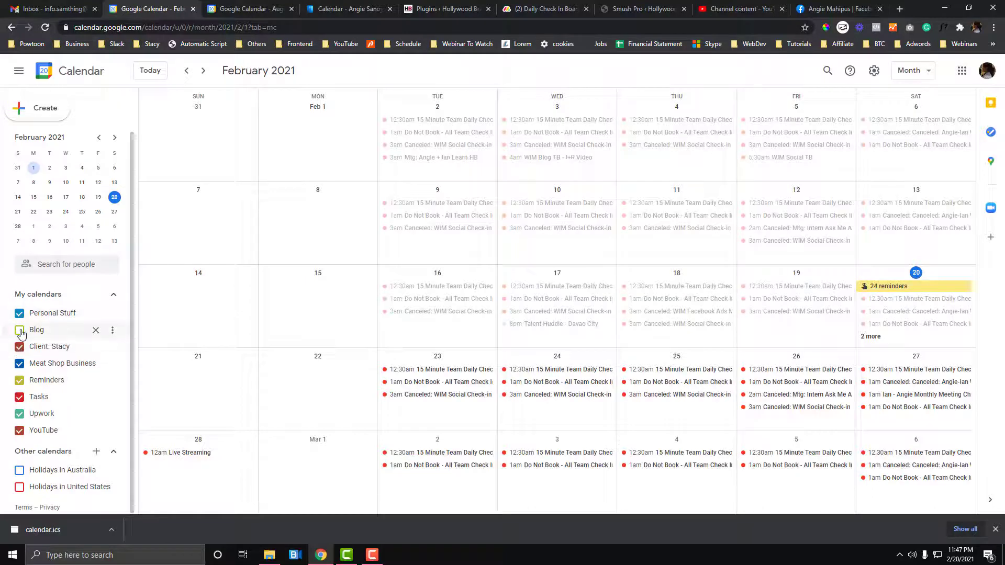
pyautogui.click(20, 331)
pyautogui.click(18, 335)
pyautogui.click(19, 331)
pyautogui.click(20, 350)
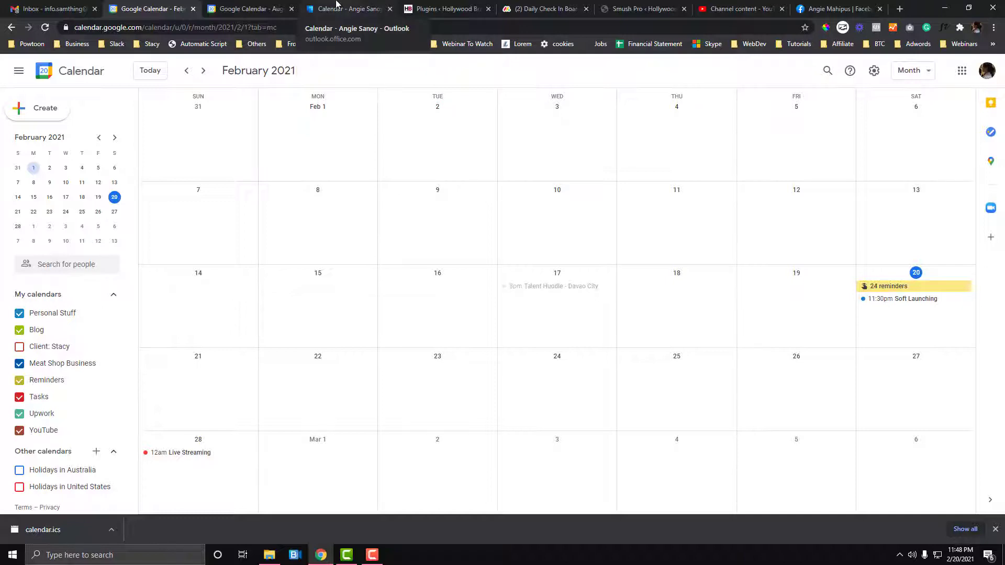
# Switch to the Outlook calendar and reload it from outlook.office.com/calendar
pyautogui.click(329, 8)
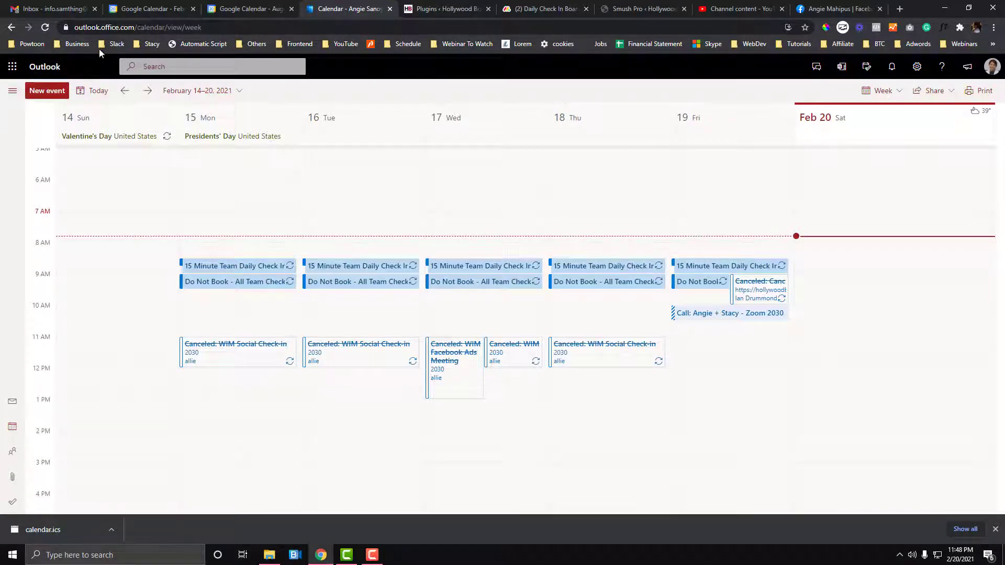
pyautogui.moveTo(165, 27); pyautogui.dragTo(271, 27)
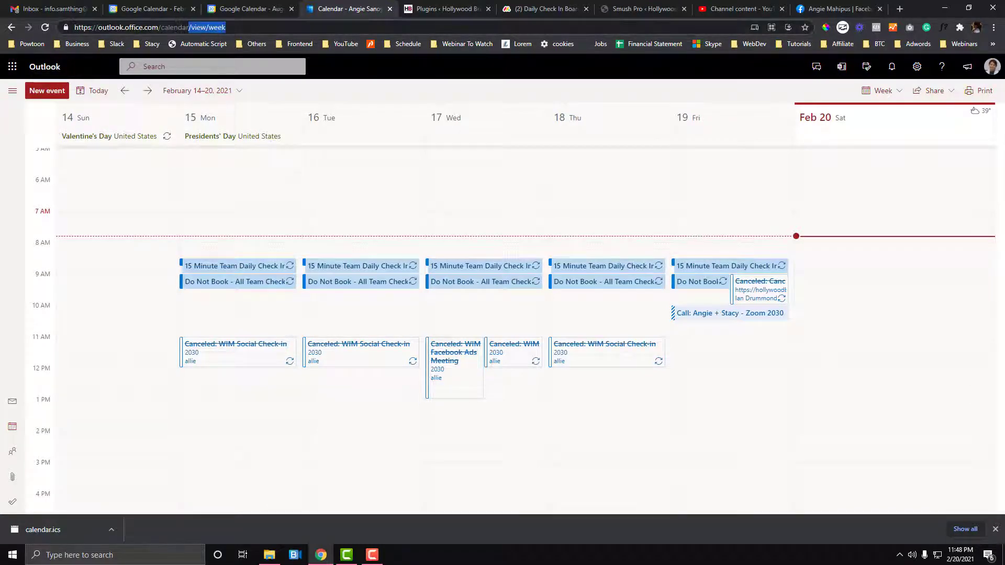
pyautogui.press('BackSpace')
pyautogui.press('Return')
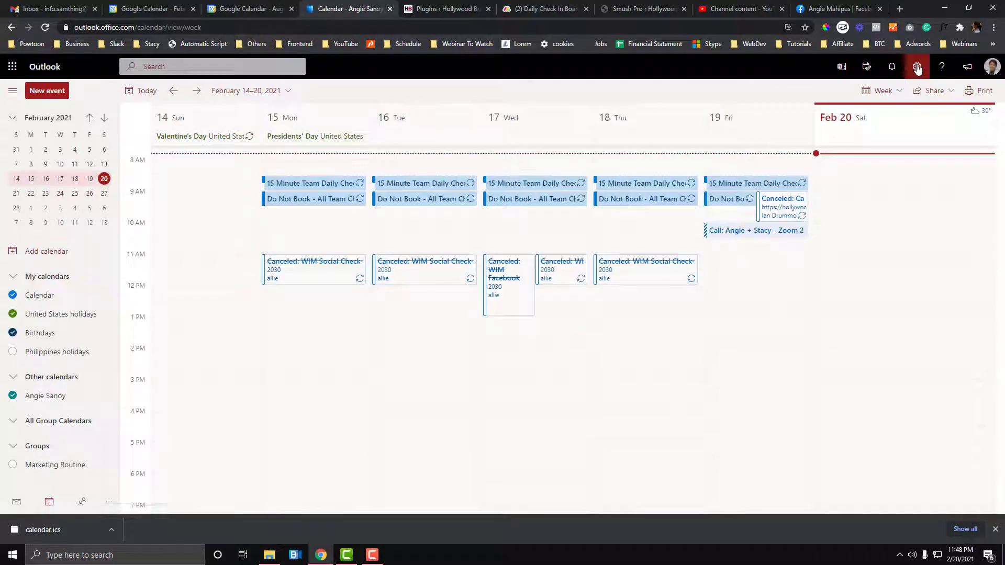
# Open the Shared calendars section of the full Outlook calendar settings
pyautogui.click(917, 67)
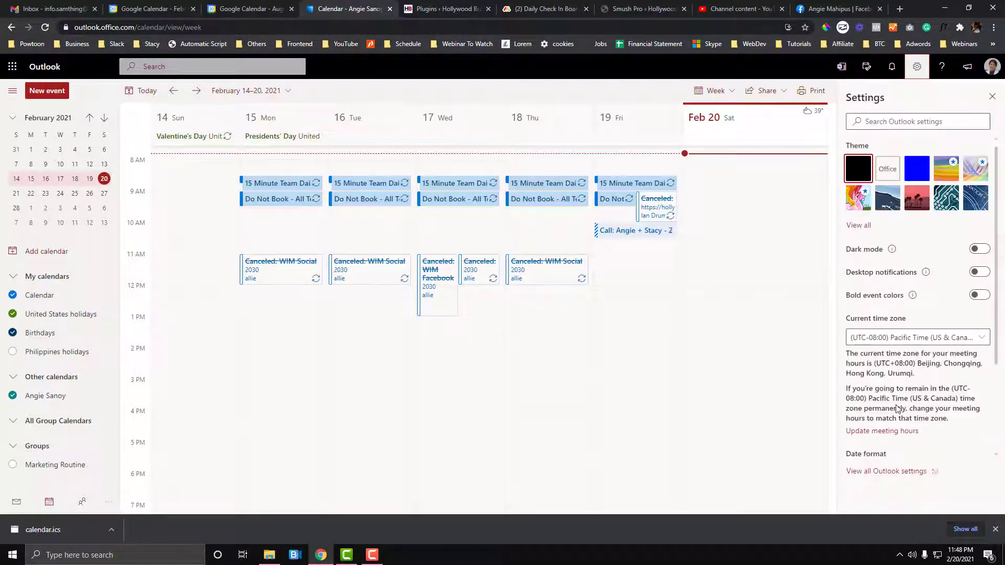
pyautogui.scroll(-2, 885, 473)
pyautogui.click(885, 473)
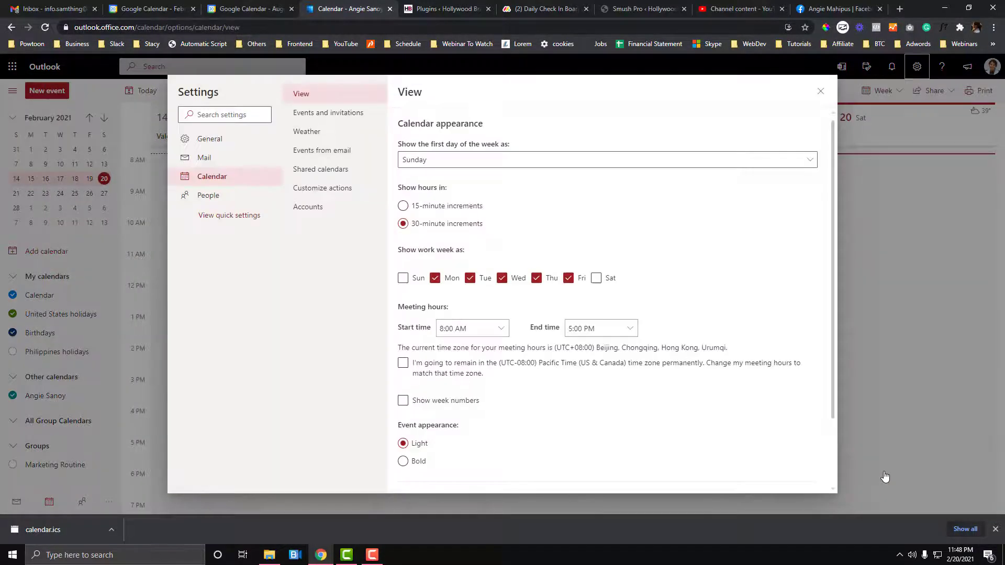
pyautogui.click(321, 172)
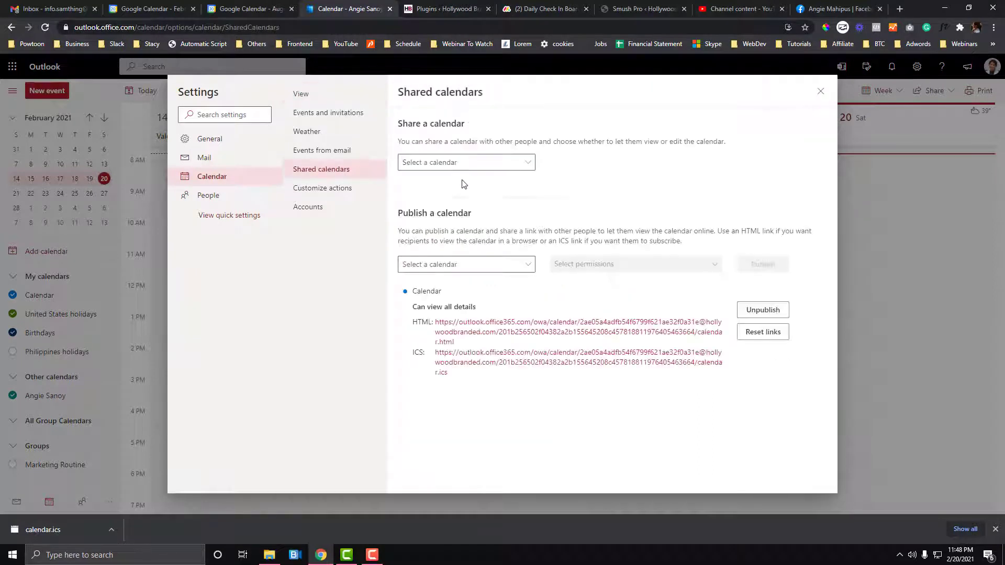
# Compare the calendars available under Publish a calendar and choose Calendar with the "Can view all details" permission
pyautogui.click(460, 265)
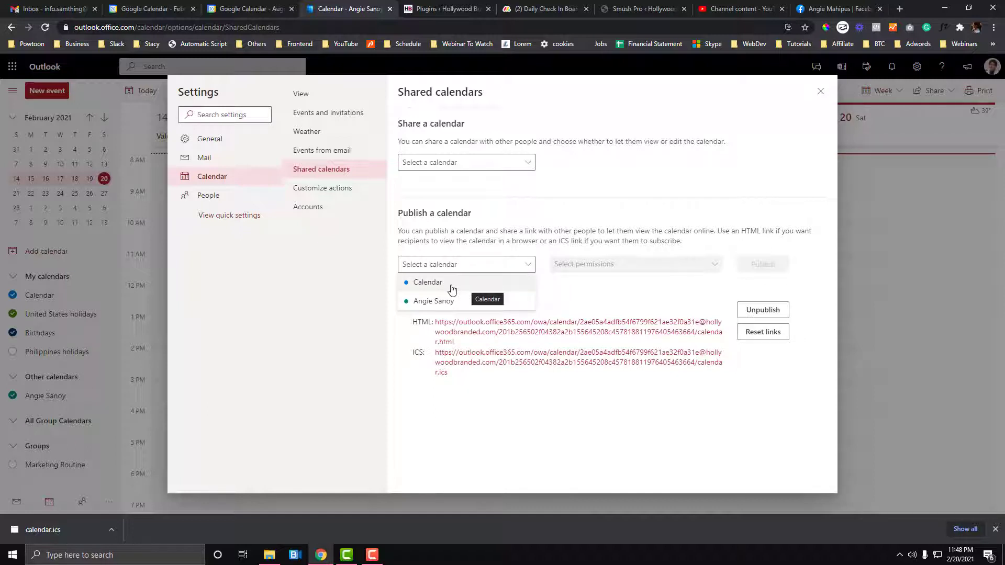
pyautogui.click(452, 285)
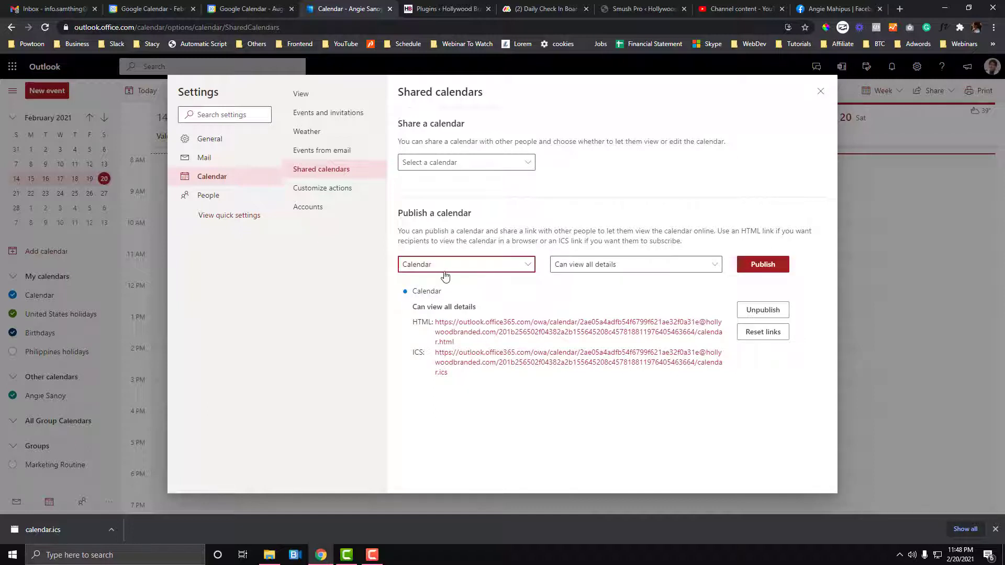
pyautogui.click(445, 271)
pyautogui.click(441, 303)
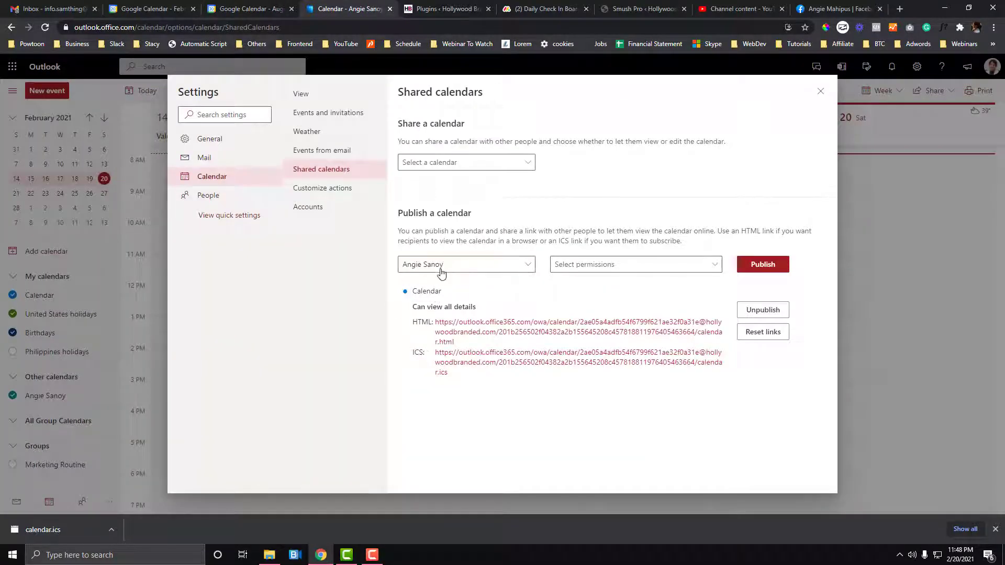
pyautogui.click(442, 270)
pyautogui.click(435, 286)
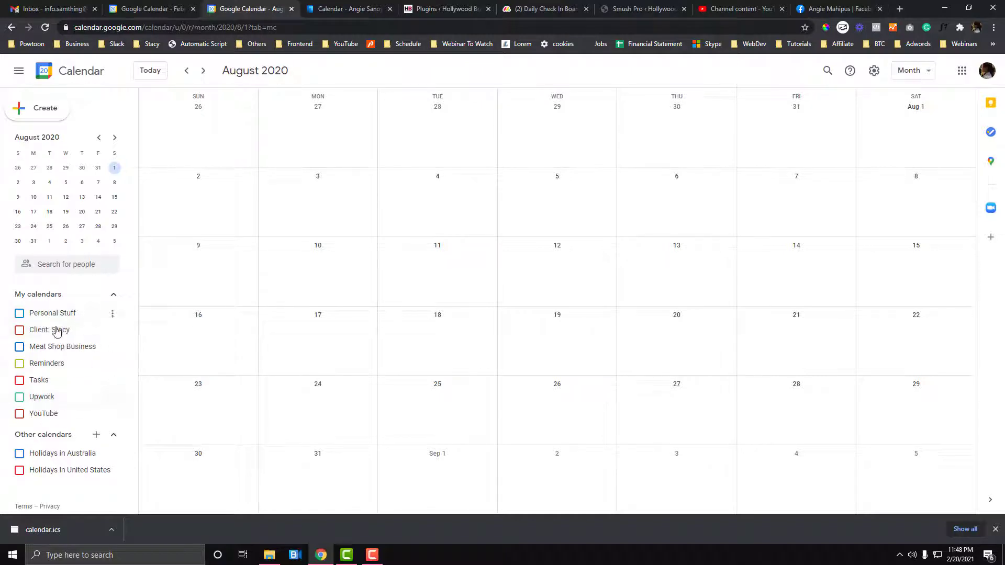
pyautogui.click(382, 8)
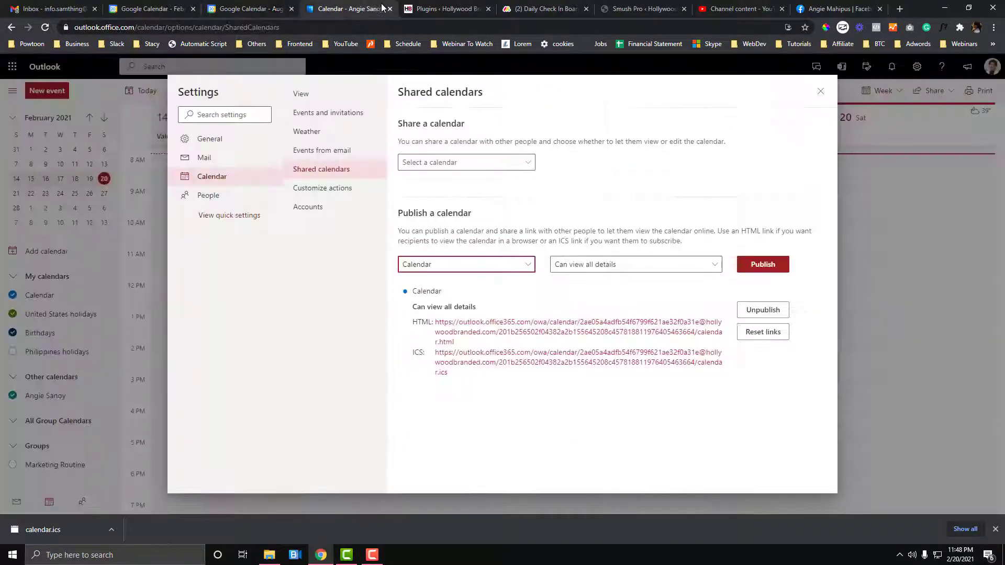
pyautogui.click(451, 268)
pyautogui.click(445, 282)
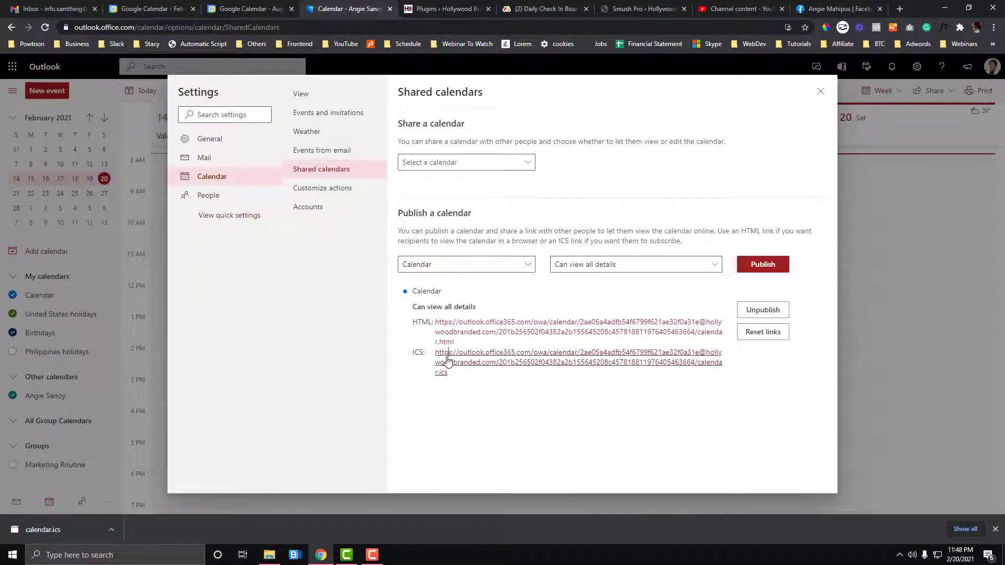
# Download the published calendar's ICS file to the Desktop as calendar.ics and switch back to the August 2020 Google Calendar
pyautogui.rightClick(441, 373)
pyautogui.click(441, 373)
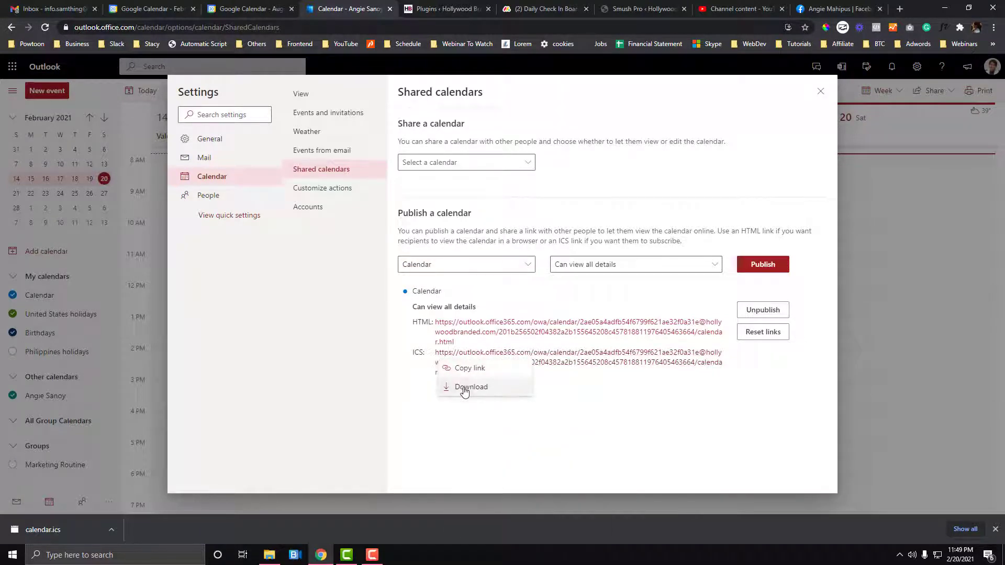
pyautogui.click(463, 386)
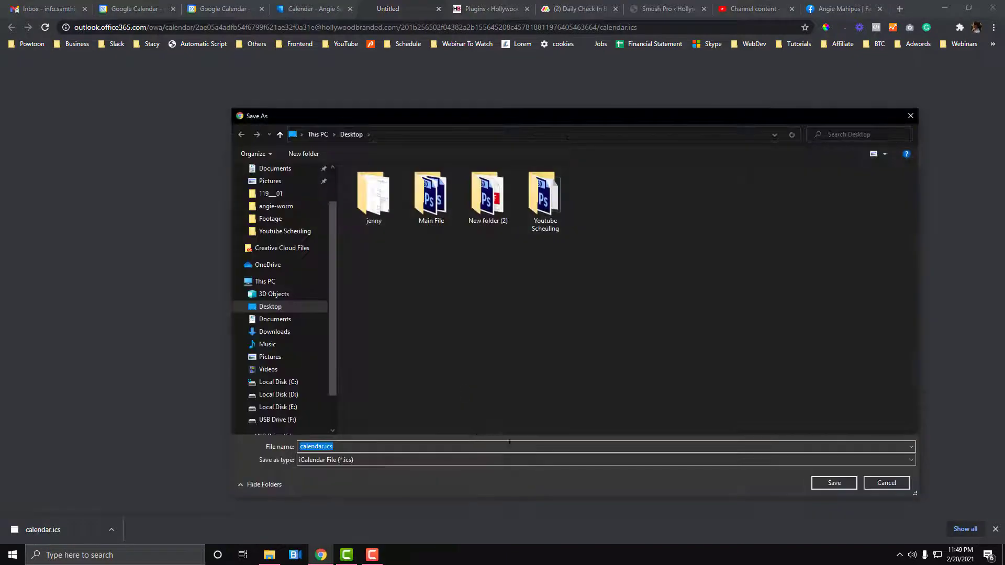
pyautogui.click(834, 483)
pyautogui.click(214, 5)
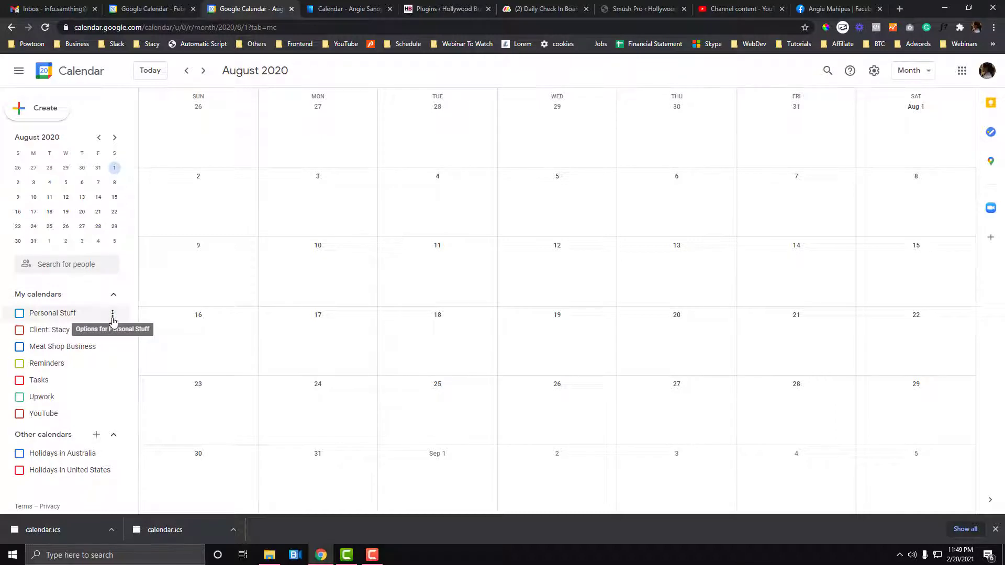
# Open the Import & export settings from the Personal Stuff calendar's settings and choose calendar.ics as the file to import
pyautogui.click(113, 314)
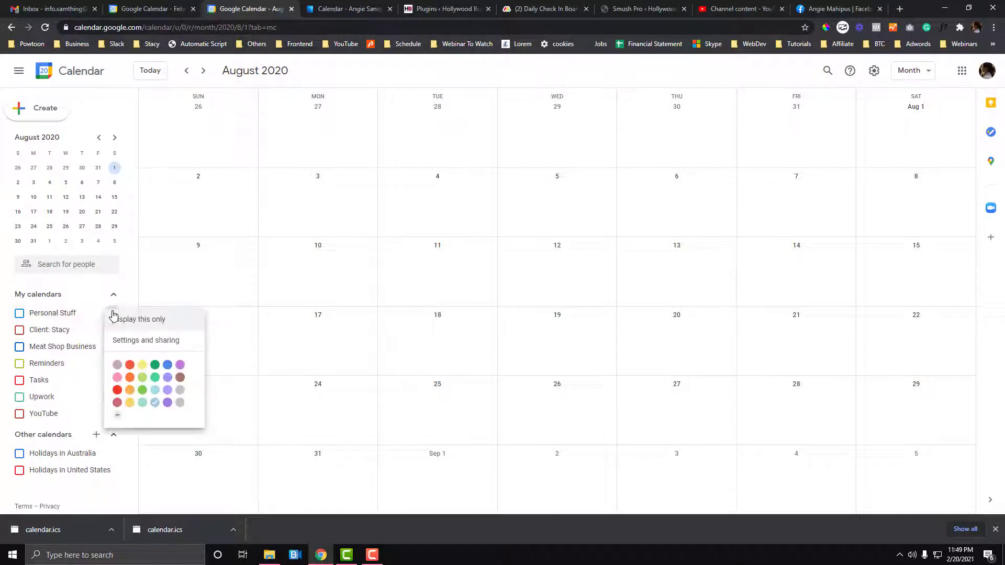
pyautogui.click(137, 347)
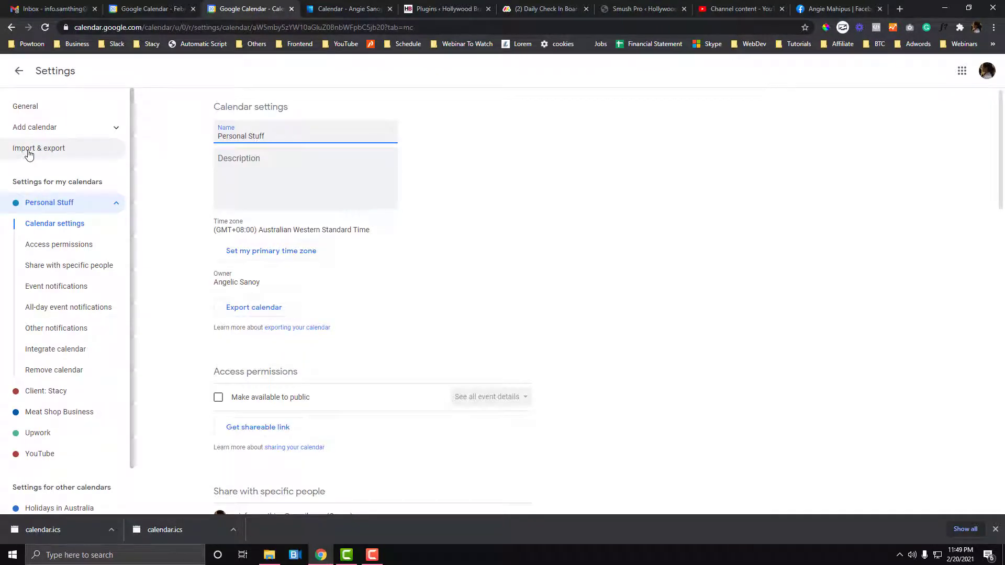
pyautogui.click(29, 149)
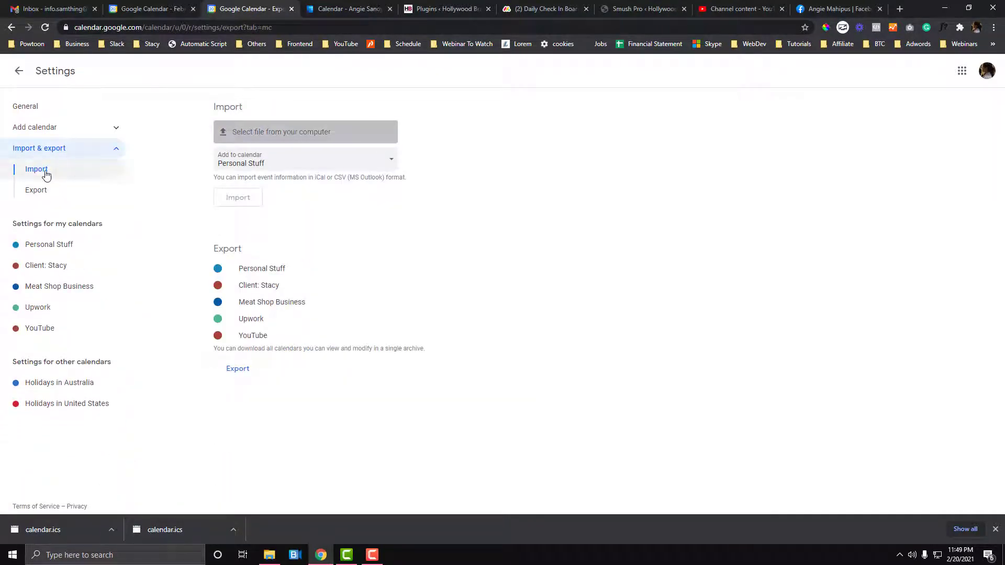
pyautogui.click(269, 134)
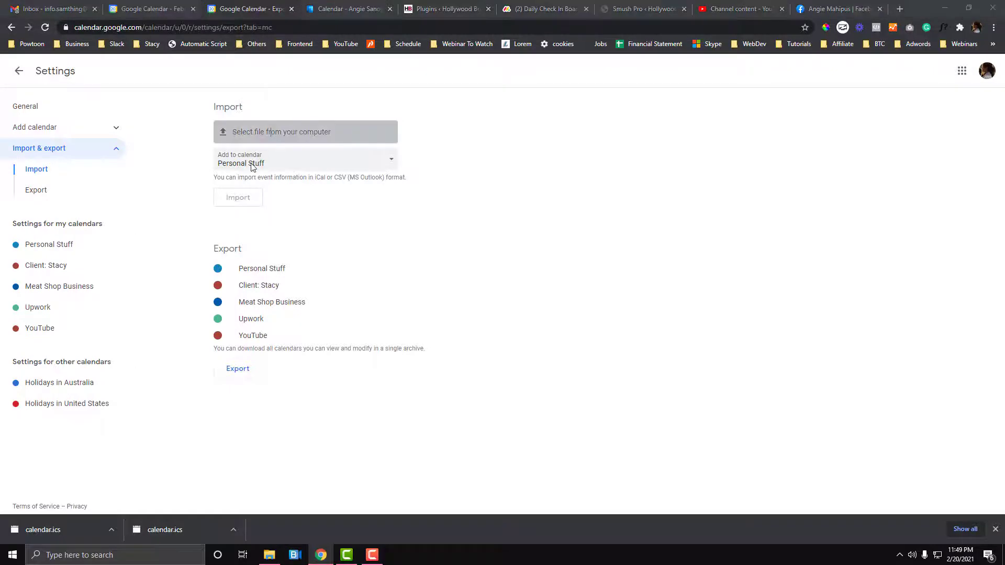
pyautogui.doubleClick(731, 201)
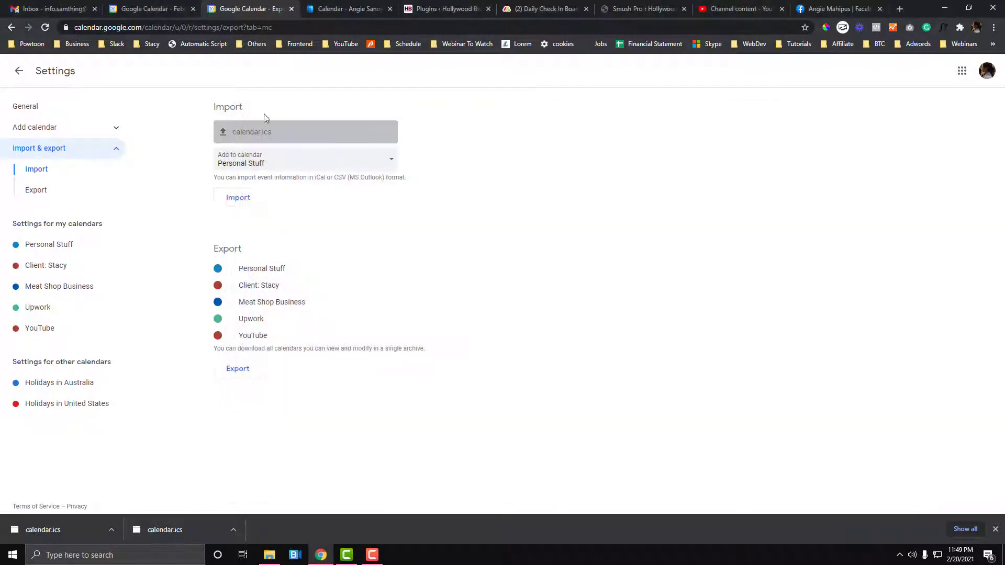
# Review which calendars can receive the imported events, keeping Personal Stuff as the target
pyautogui.click(270, 166)
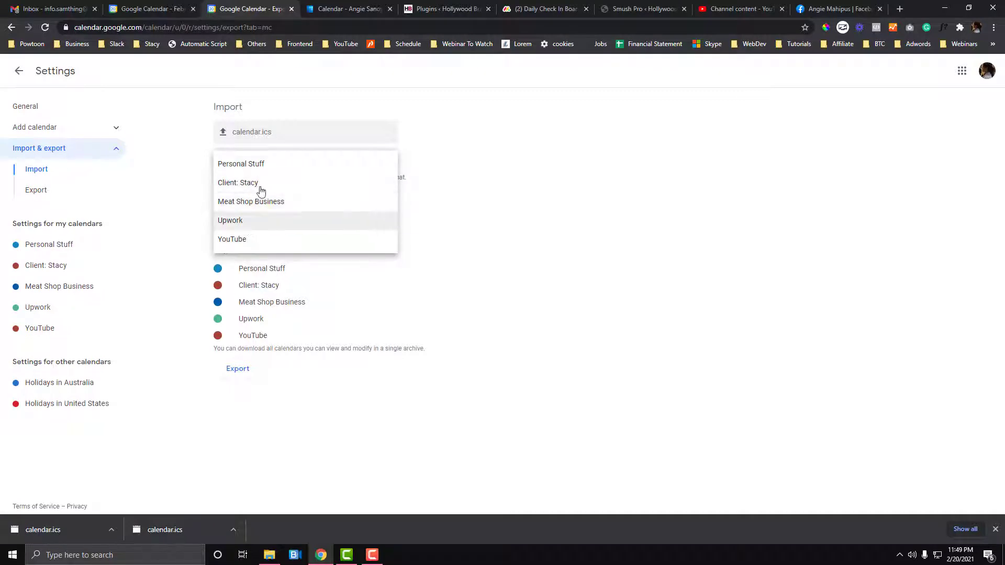
pyautogui.click(300, 108)
pyautogui.click(271, 158)
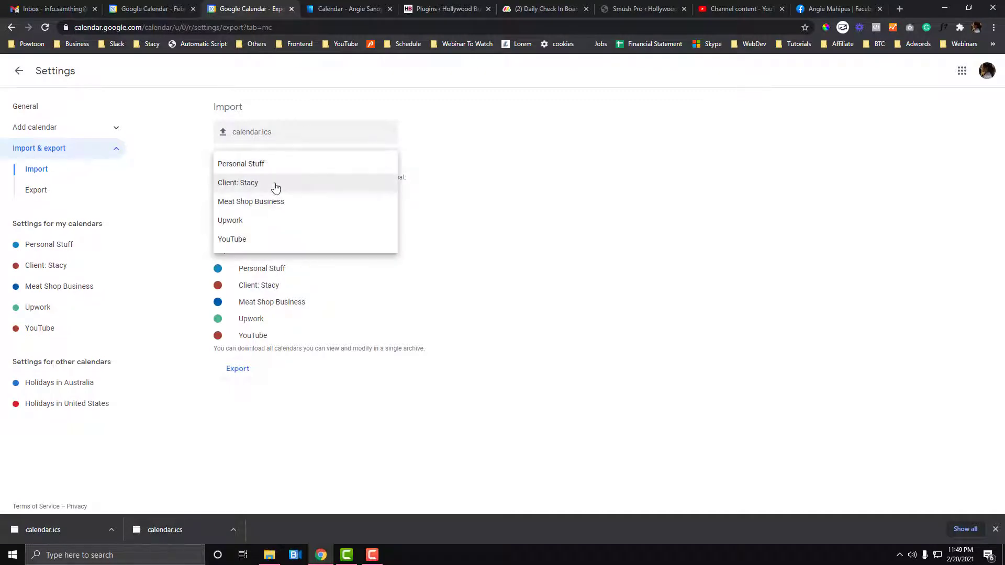
pyautogui.click(468, 239)
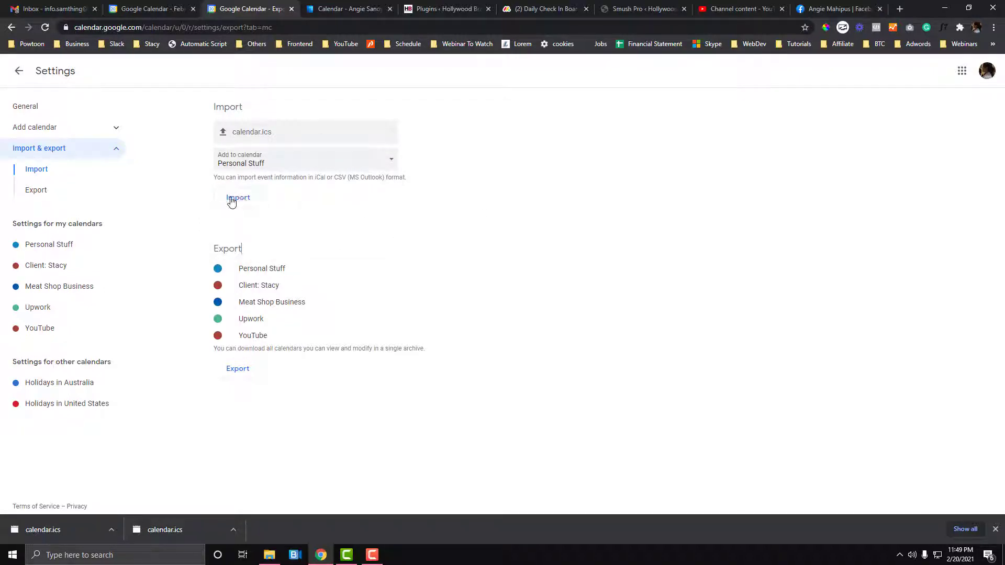
# Export all of the Google calendars as a single ZIP archive saved to the Desktop
pyautogui.click(53, 197)
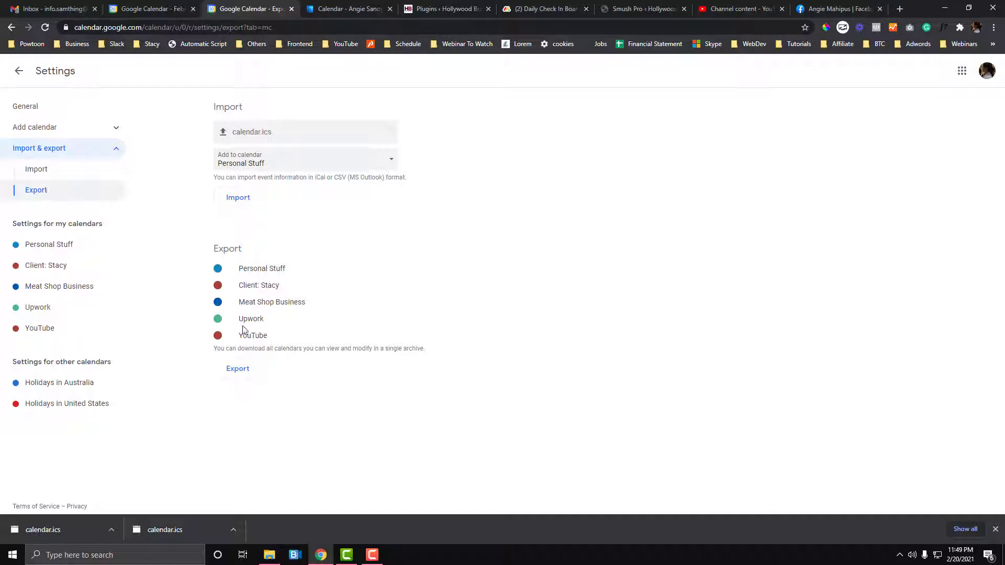
pyautogui.click(245, 371)
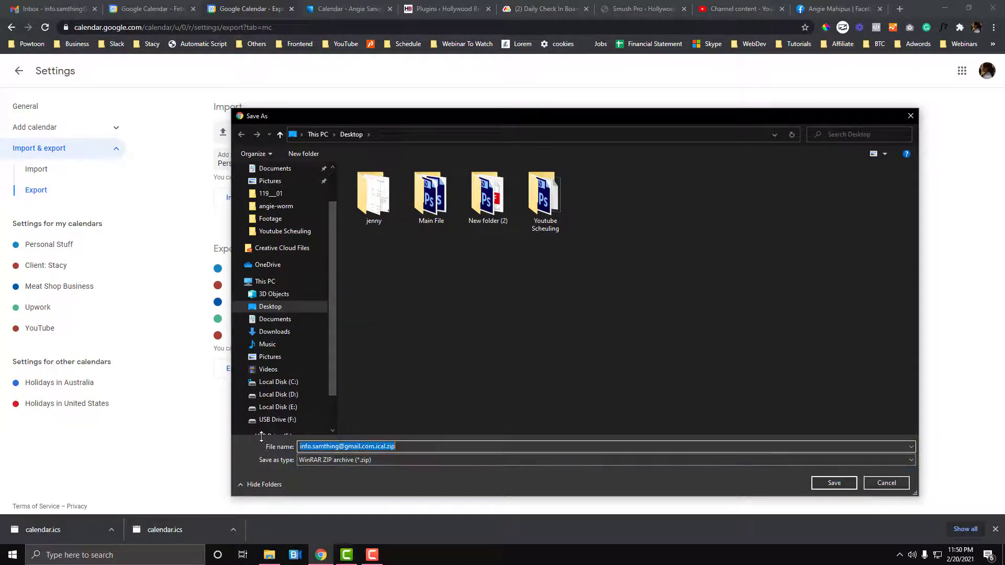
pyautogui.click(834, 483)
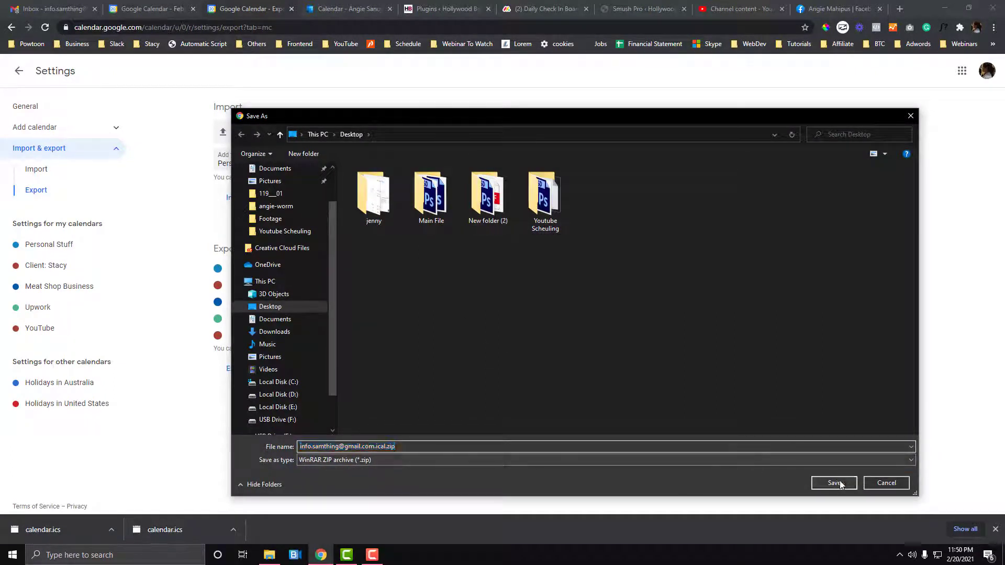
# Show the exported ZIP archive in its Desktop folder and extract its ICS files there
pyautogui.click(112, 532)
pyautogui.click(173, 494)
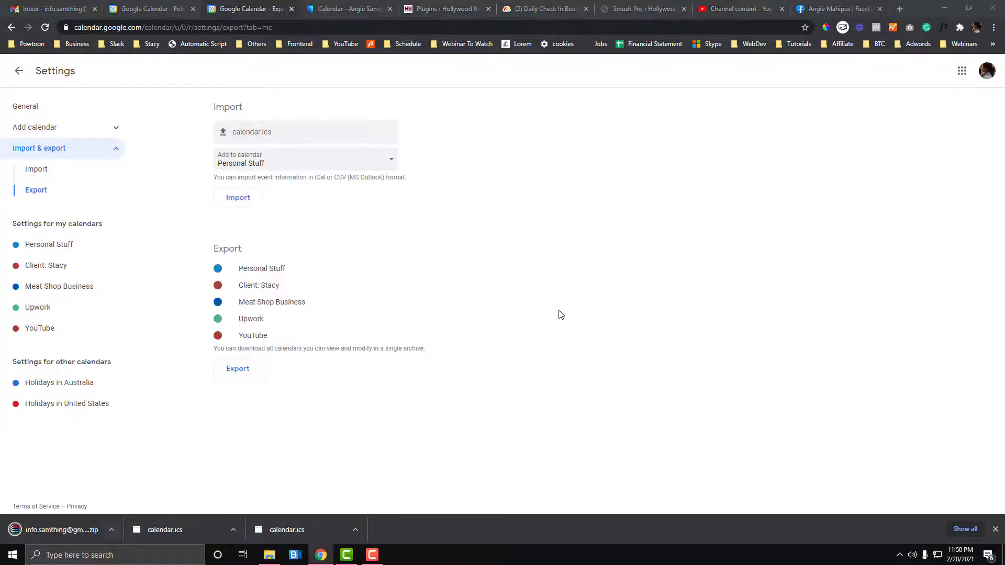
pyautogui.rightClick(520, 152)
pyautogui.click(552, 207)
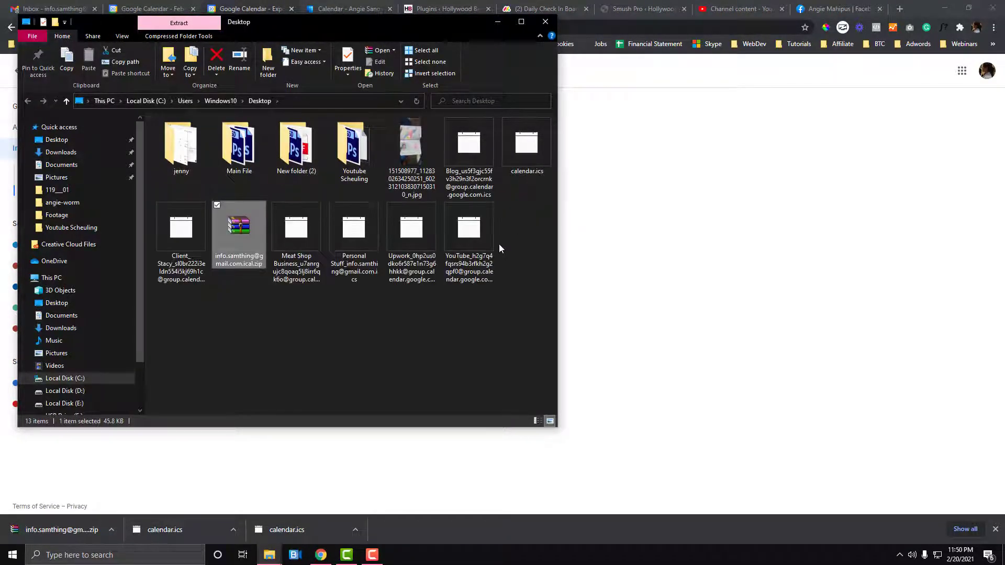
# Inspect the extracted calendar files and open the YouTube ICS file
pyautogui.click(352, 264)
pyautogui.doubleClick(452, 274)
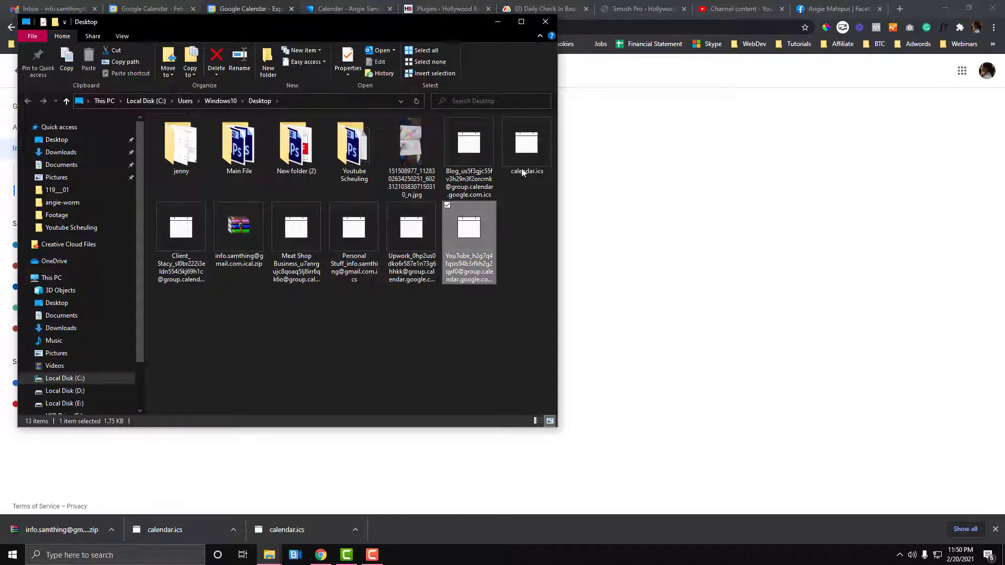
pyautogui.click(511, 347)
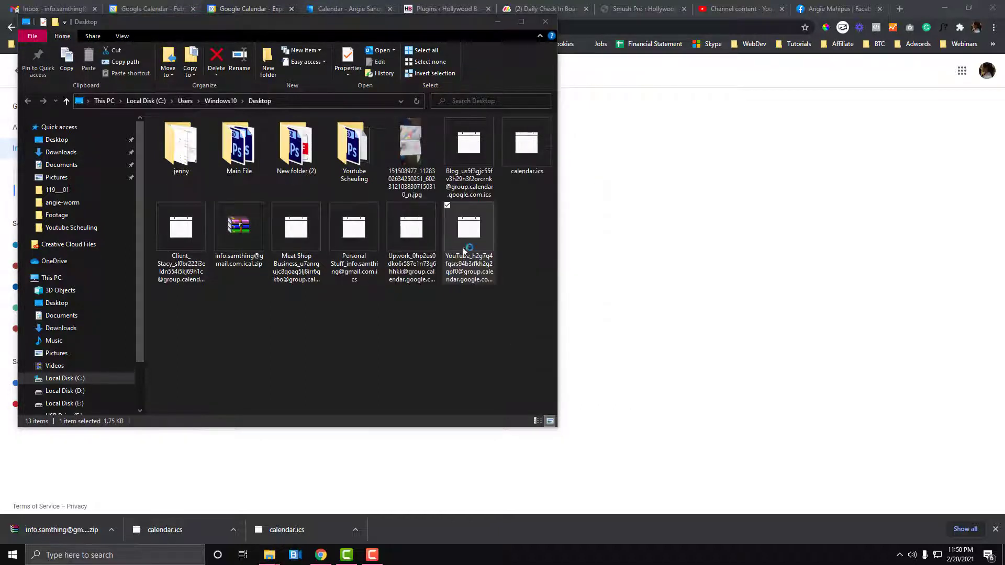
# Delete all ICS files and the exported ZIP archive from the Desktop, keeping the folders and the JPG image, and return to the calendar settings
pyautogui.click(504, 176)
pyautogui.hotkey('ctrl', 'a')
pyautogui.keyDown('ctrl'); pyautogui.click(412, 164); pyautogui.keyUp('ctrl')
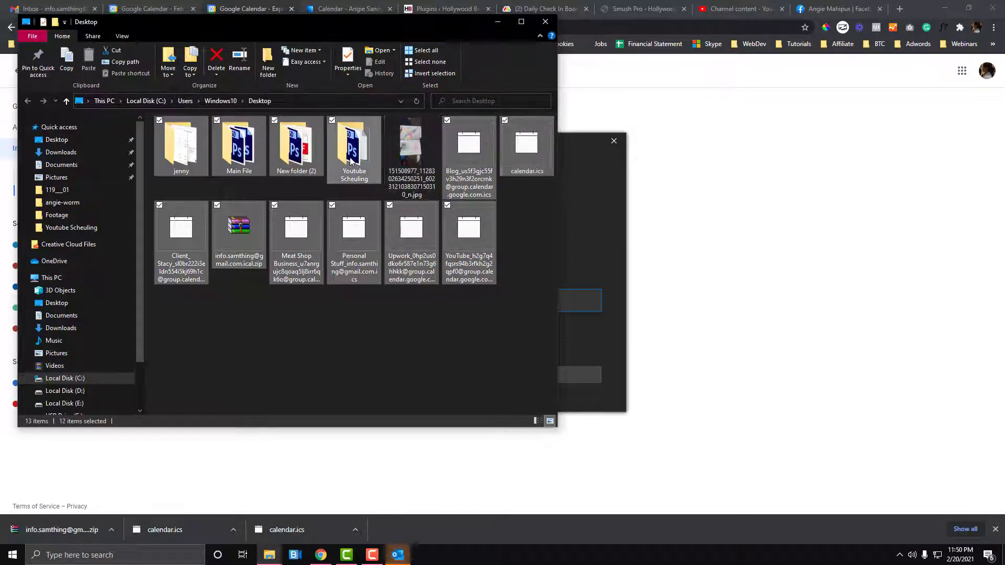
pyautogui.keyDown('ctrl'); pyautogui.click(354, 156); pyautogui.keyUp('ctrl')
pyautogui.keyDown('ctrl'); pyautogui.click(297, 154); pyautogui.keyUp('ctrl')
pyautogui.keyDown('ctrl'); pyautogui.click(240, 153); pyautogui.keyUp('ctrl')
pyautogui.keyDown('ctrl'); pyautogui.click(183, 152); pyautogui.keyUp('ctrl')
pyautogui.press('Delete')
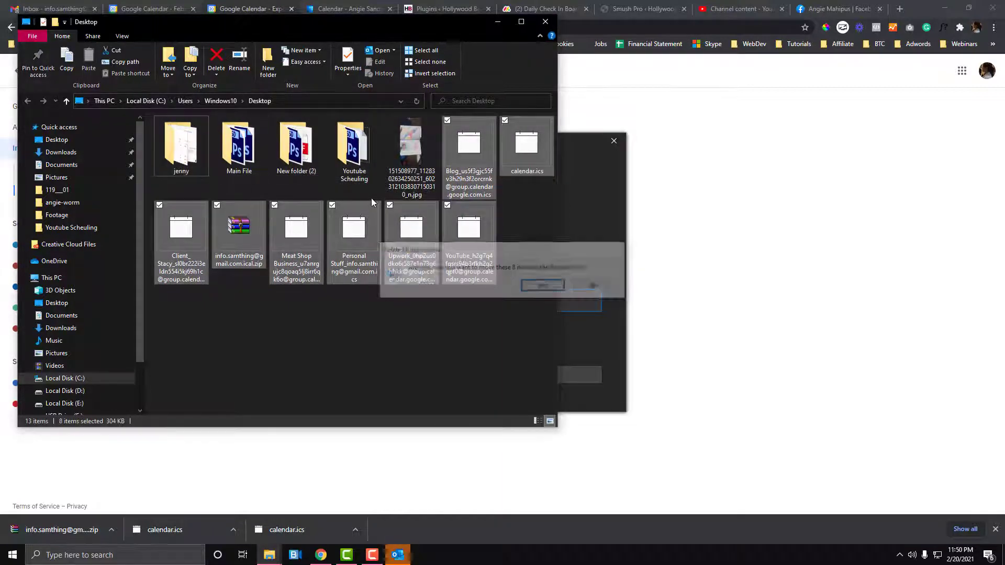
pyautogui.click(576, 92)
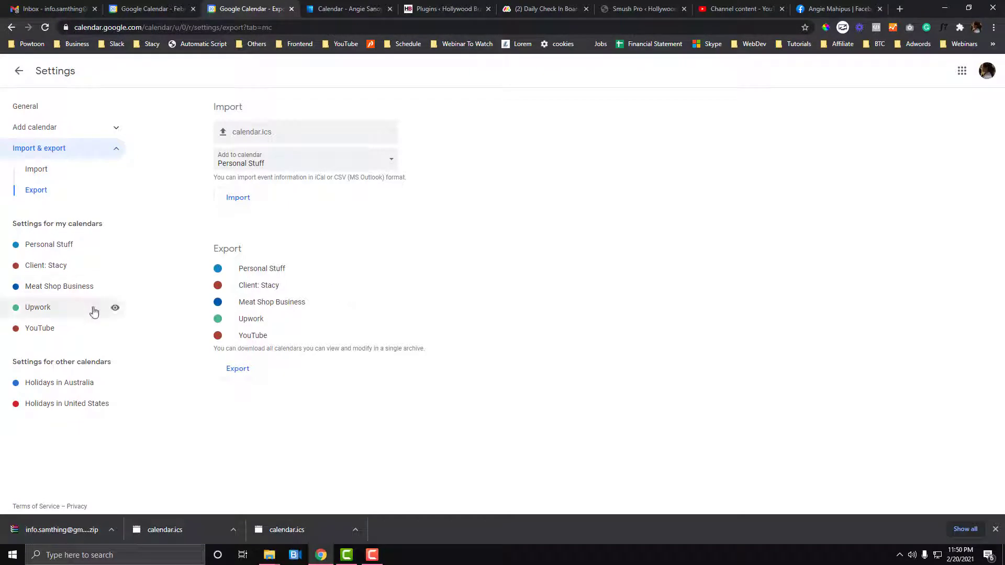
# Export only the YouTube calendar from its calendar settings as a ZIP archive saved to the Desktop
pyautogui.click(78, 328)
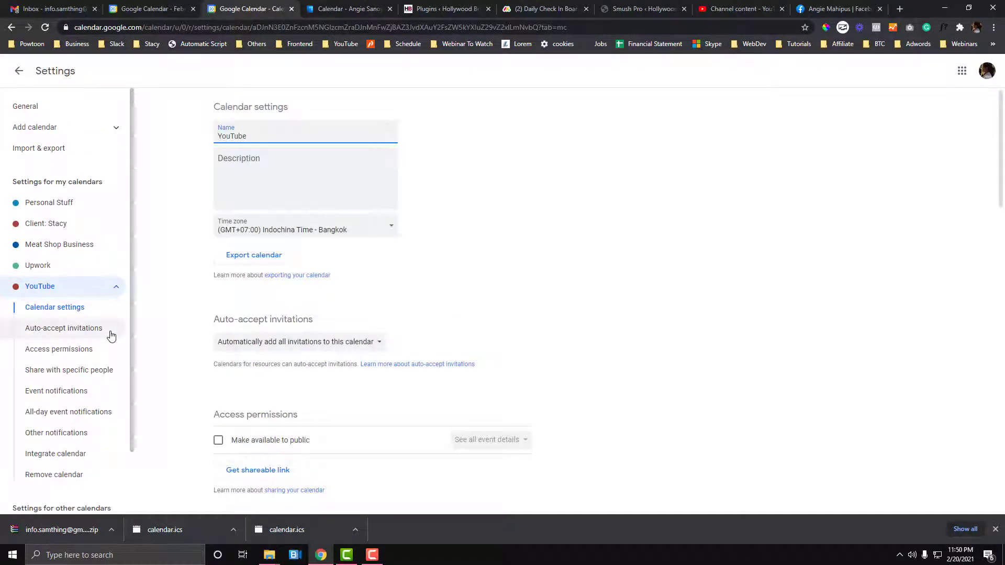
pyautogui.click(63, 287)
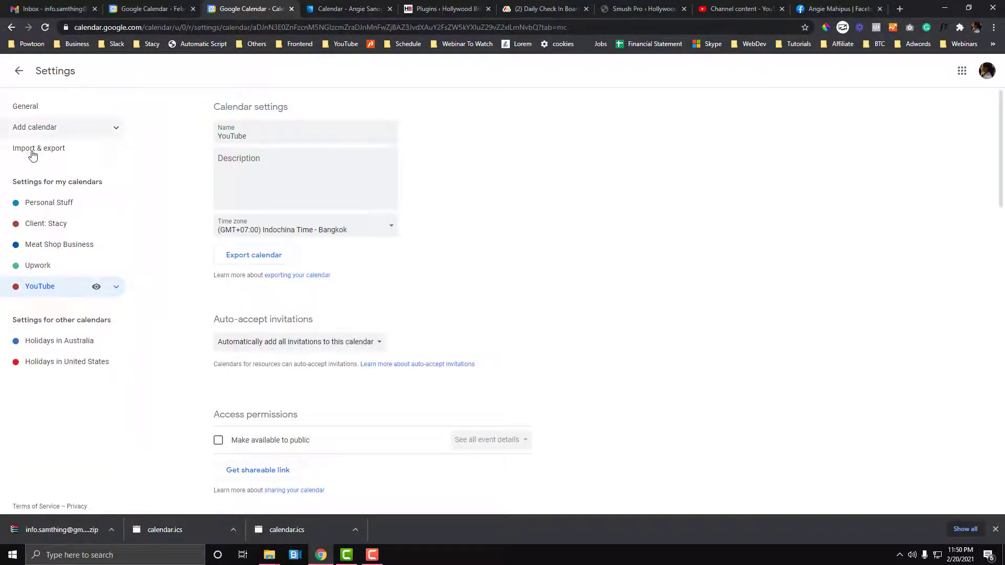
pyautogui.click(34, 149)
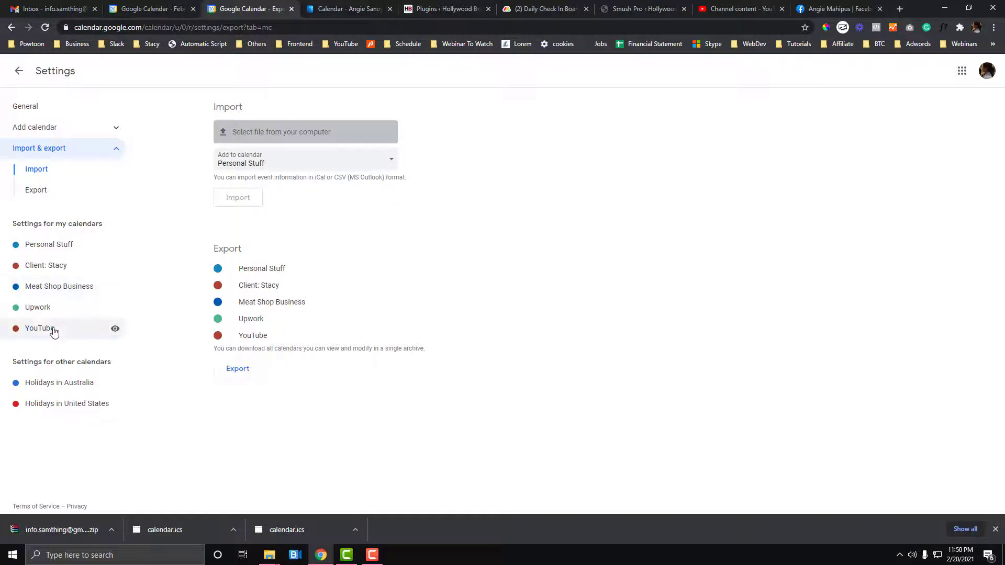
pyautogui.click(50, 329)
pyautogui.scroll(-1, 245, 218)
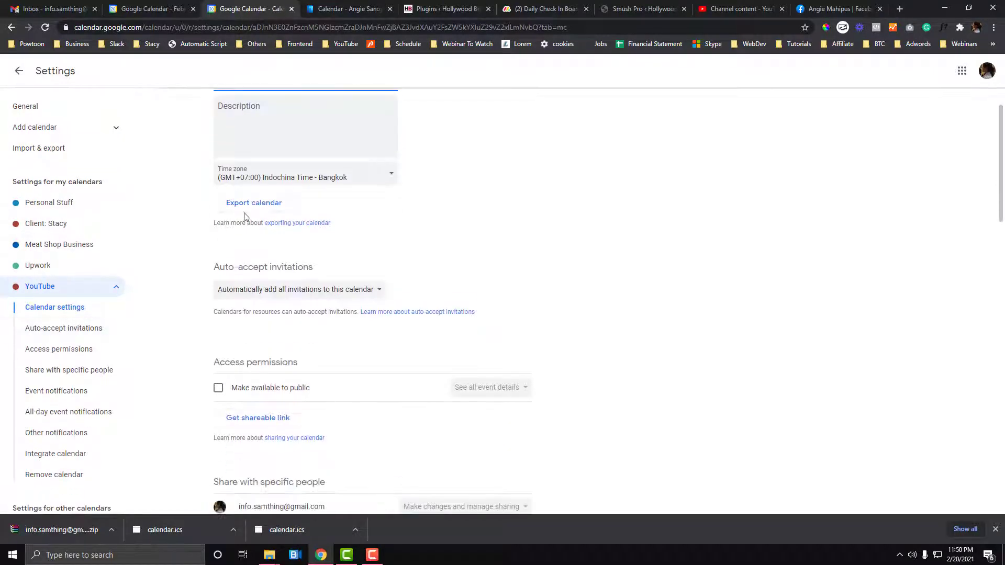
pyautogui.click(247, 207)
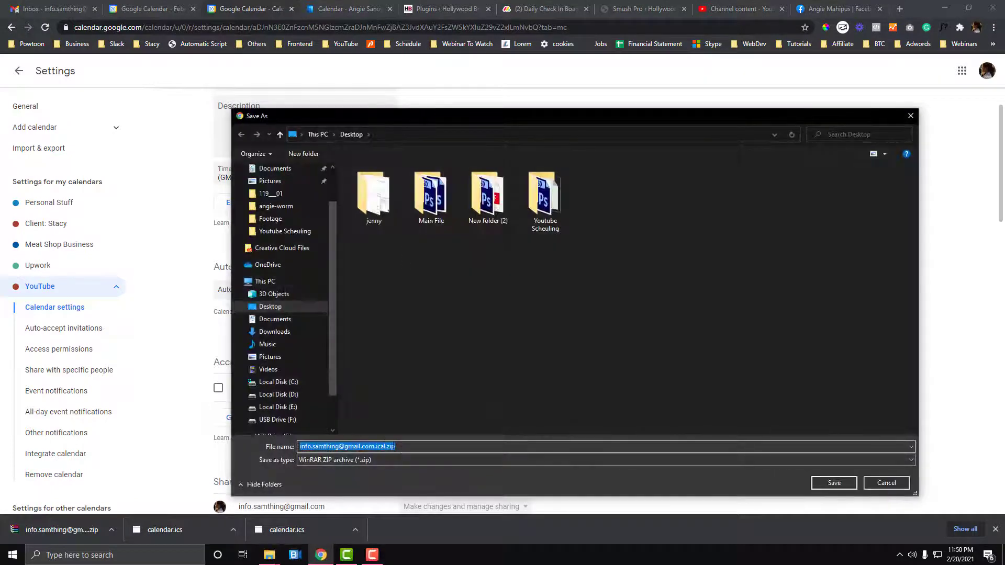
pyautogui.click(407, 449)
pyautogui.click(821, 485)
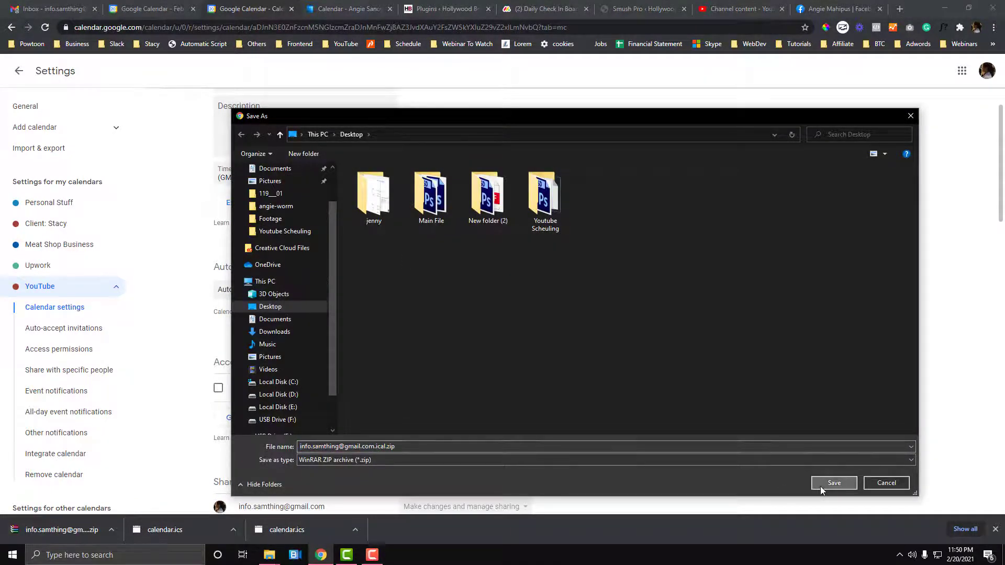
# Show the YouTube calendar's ZIP archive in its Desktop folder and extract the ICS file there
pyautogui.click(111, 530)
pyautogui.click(133, 494)
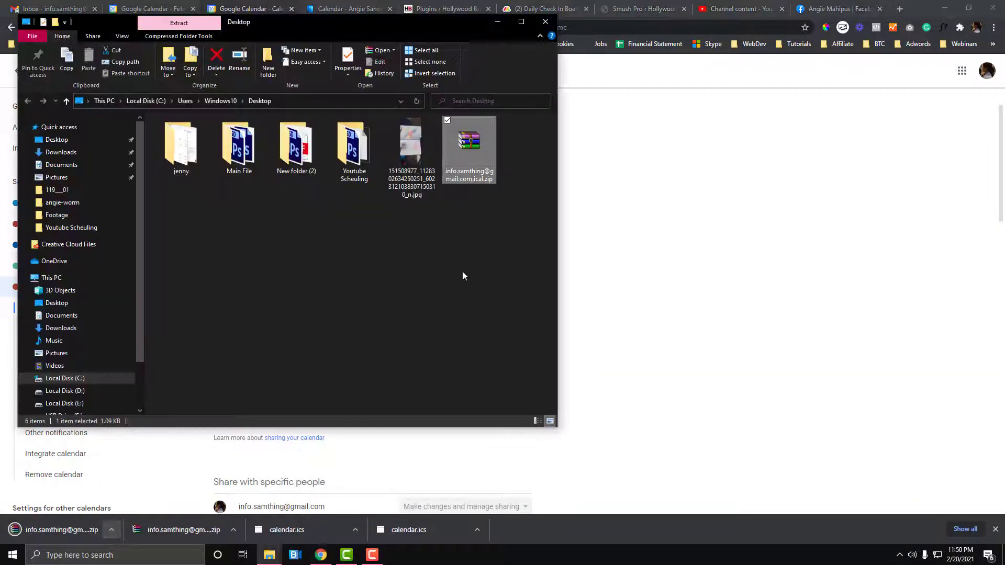
pyautogui.rightClick(474, 149)
pyautogui.click(510, 204)
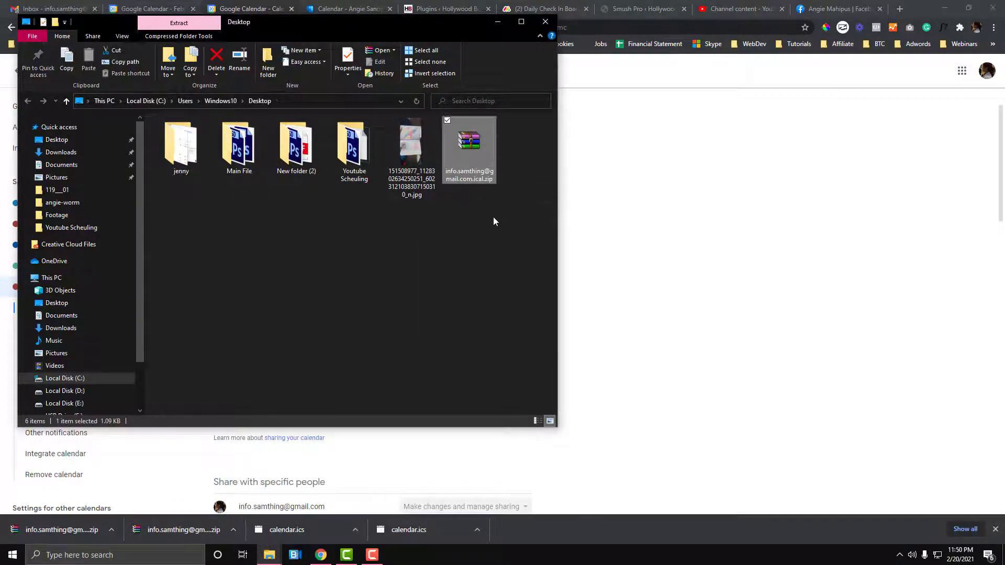
pyautogui.click(513, 173)
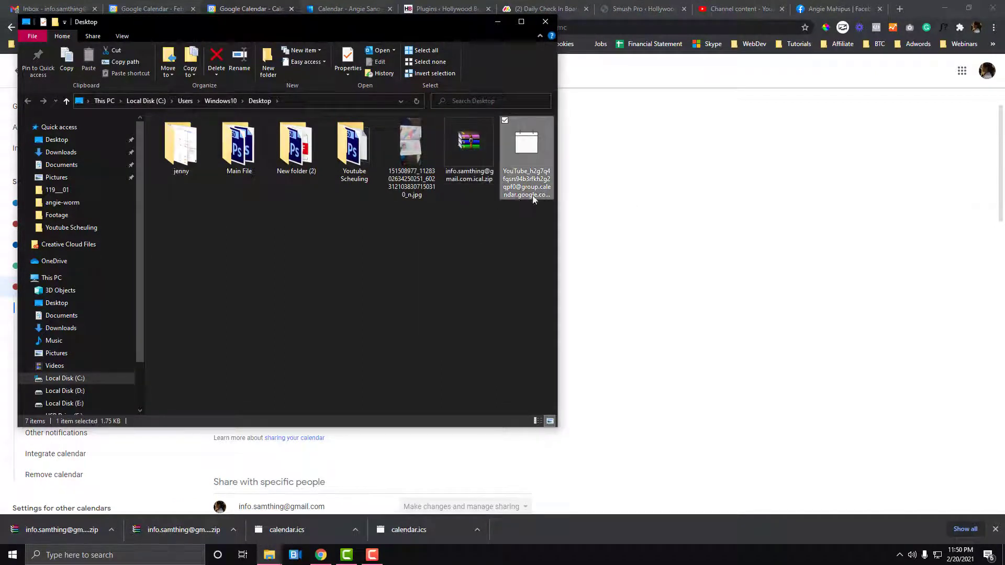
# Delete the ZIP archive from the Desktop, keeping the extracted YouTube ICS file
pyautogui.click(478, 152)
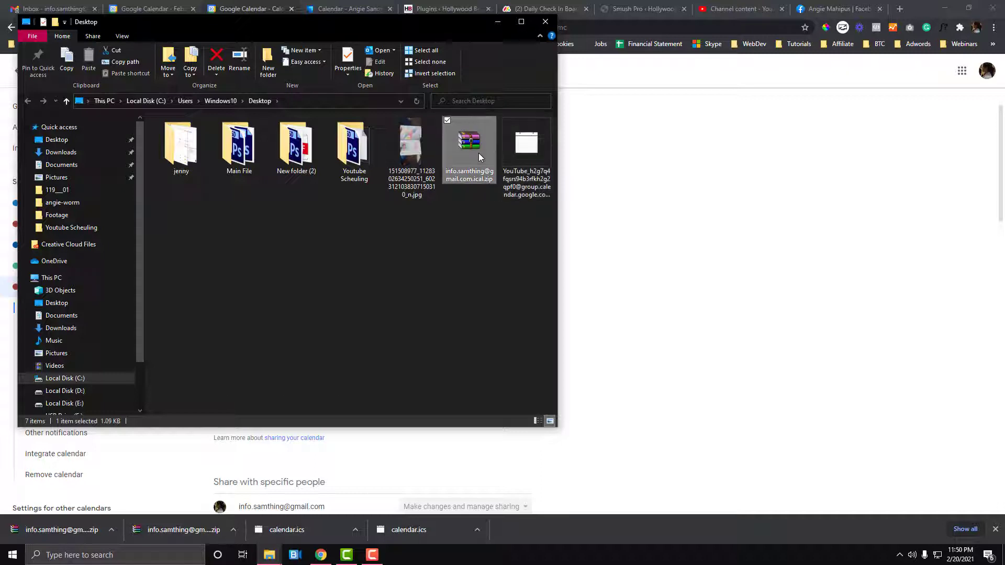
pyautogui.press('Delete')
pyautogui.click(542, 319)
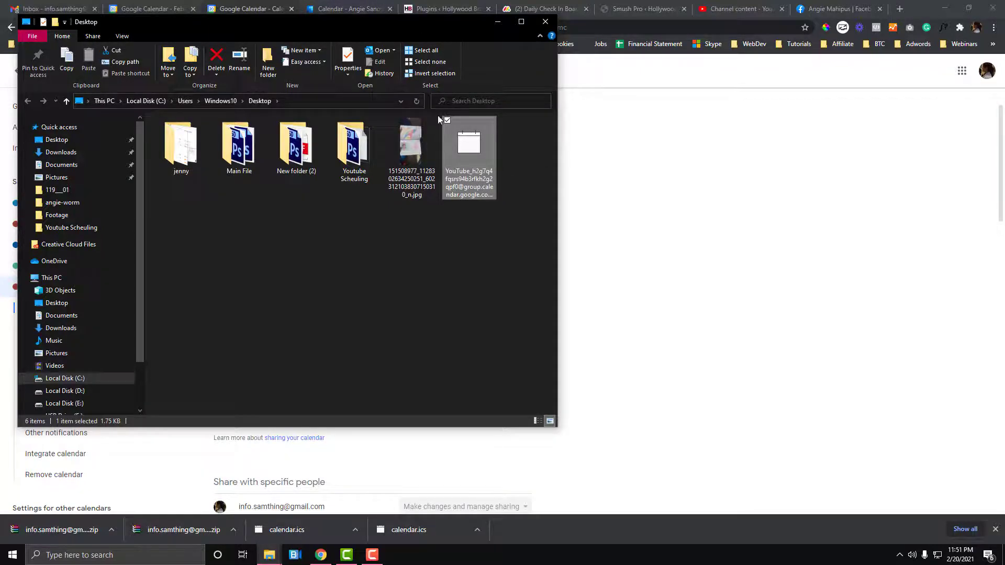
# Check the options of Outlook's My calendars group, then switch to the February 2021 Google Calendar and examine its My calendars list
pyautogui.click(352, 15)
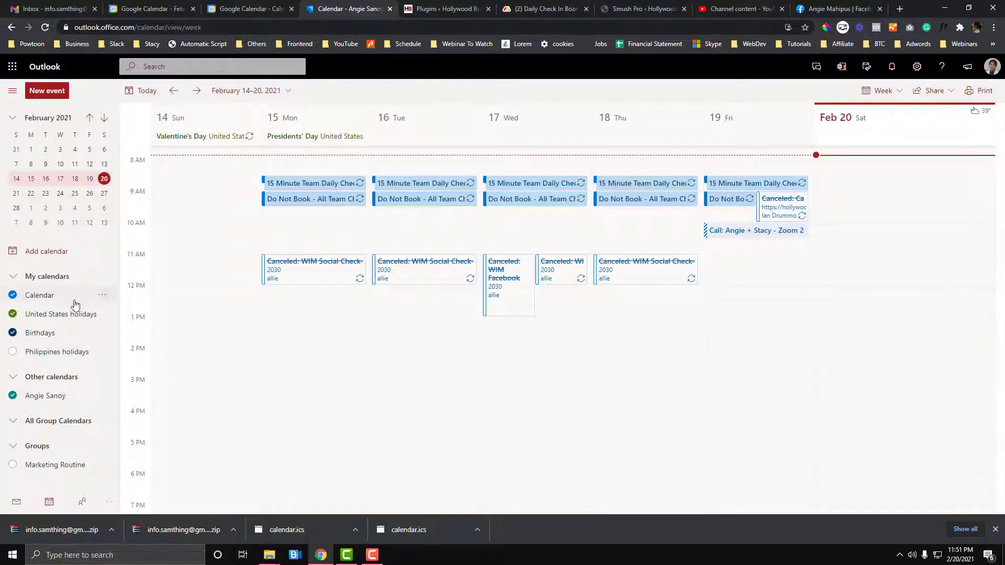
pyautogui.click(102, 278)
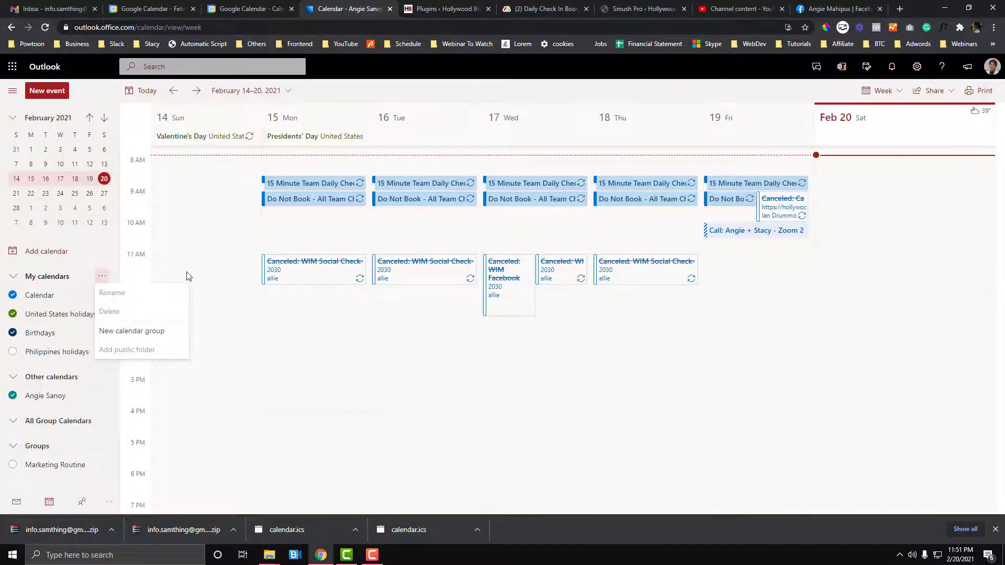
pyautogui.click(183, 9)
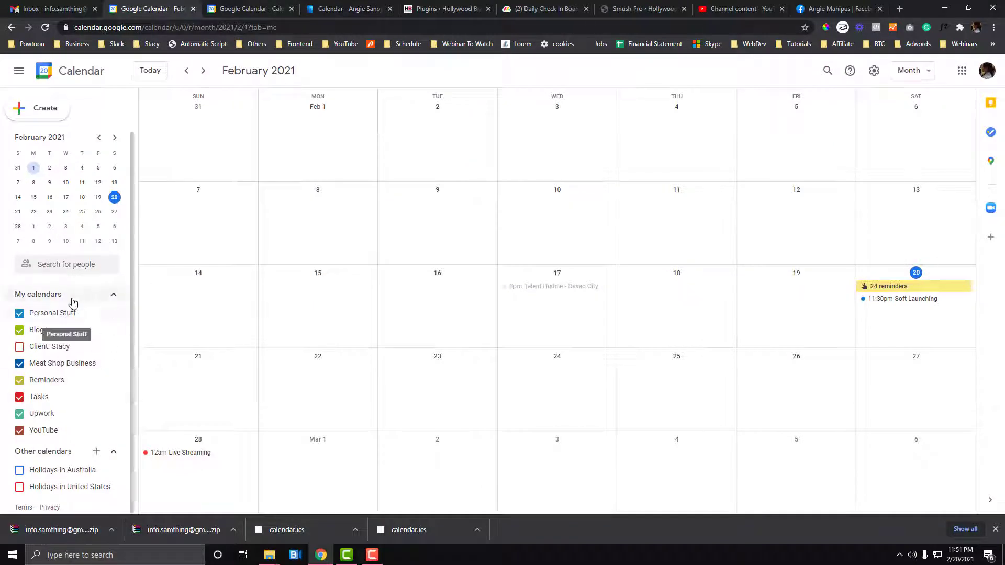
pyautogui.click(81, 294)
pyautogui.click(82, 297)
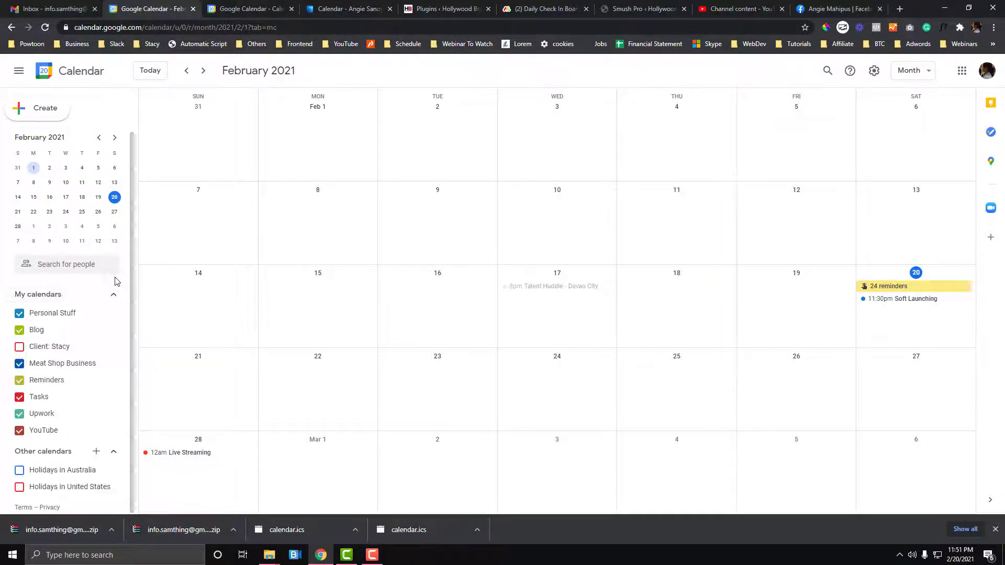
pyautogui.click(73, 293)
pyautogui.click(71, 297)
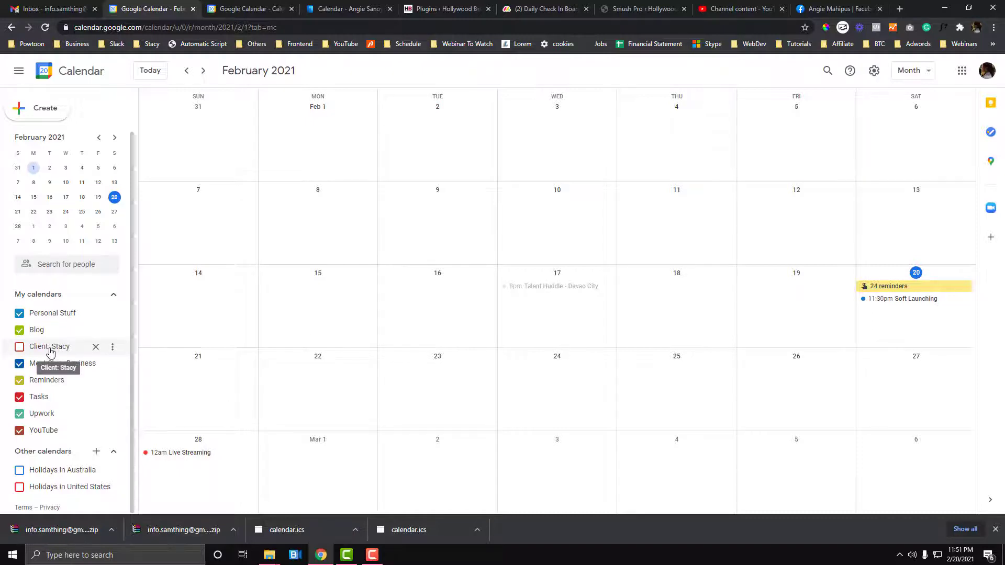
# Open the settings and sharing page of the client calendar
pyautogui.click(112, 347)
pyautogui.click(134, 402)
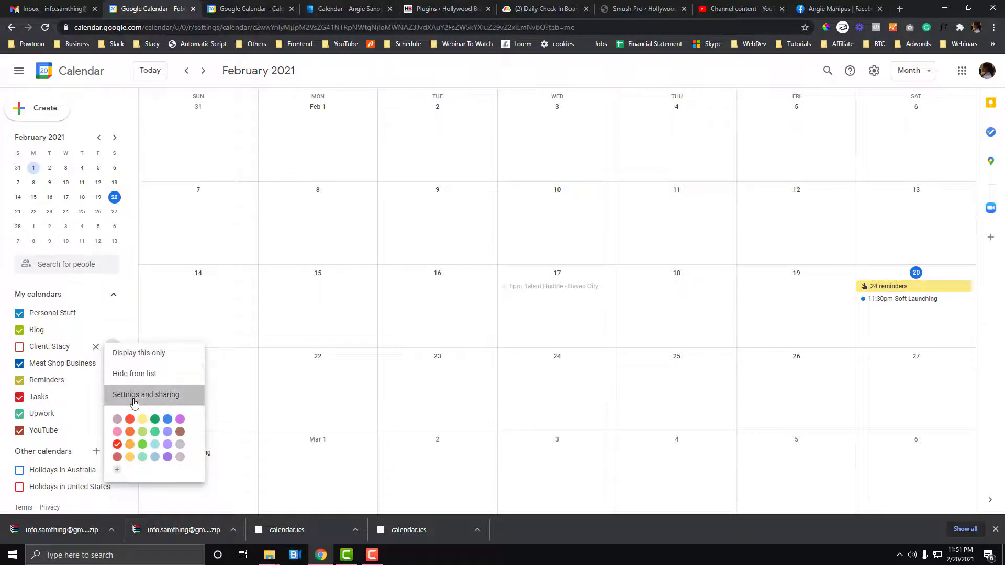
# Examine the client calendar's sharing settings, including the dialog for adding people, without sharing it with anyone
pyautogui.scroll(-5, 222, 246)
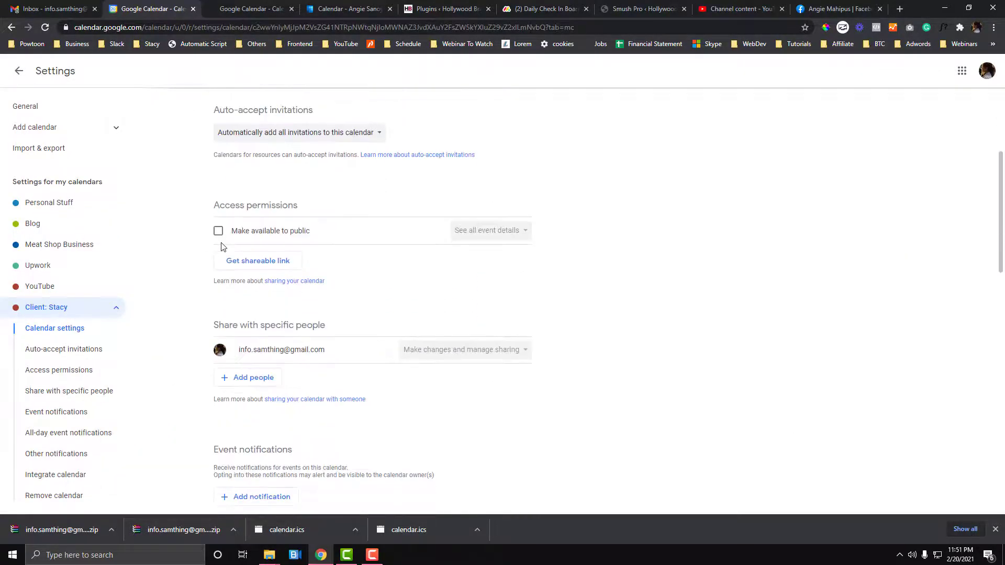
pyautogui.click(238, 273)
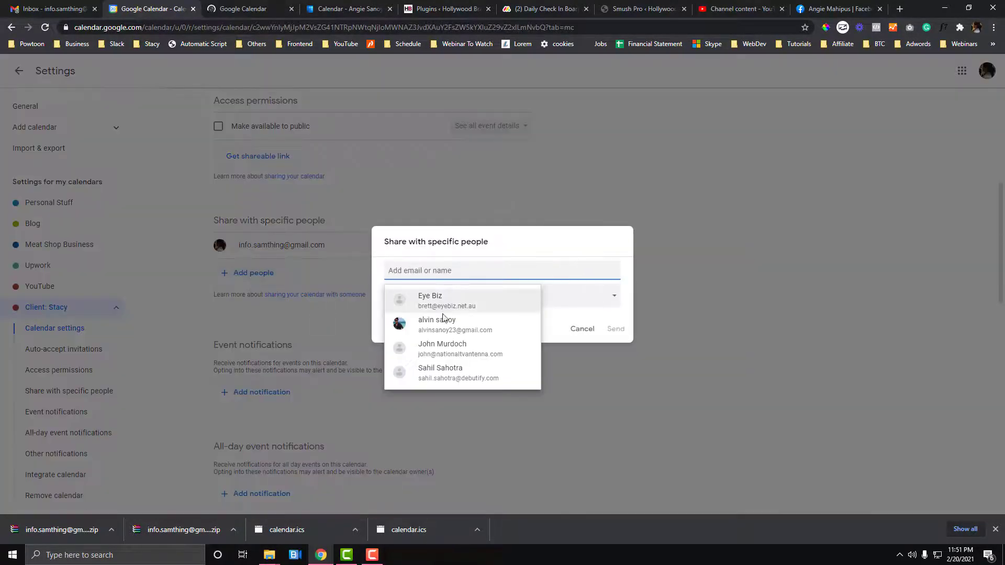
pyautogui.click(582, 329)
pyautogui.scroll(-8, 326, 248)
pyautogui.scroll(-5, 326, 250)
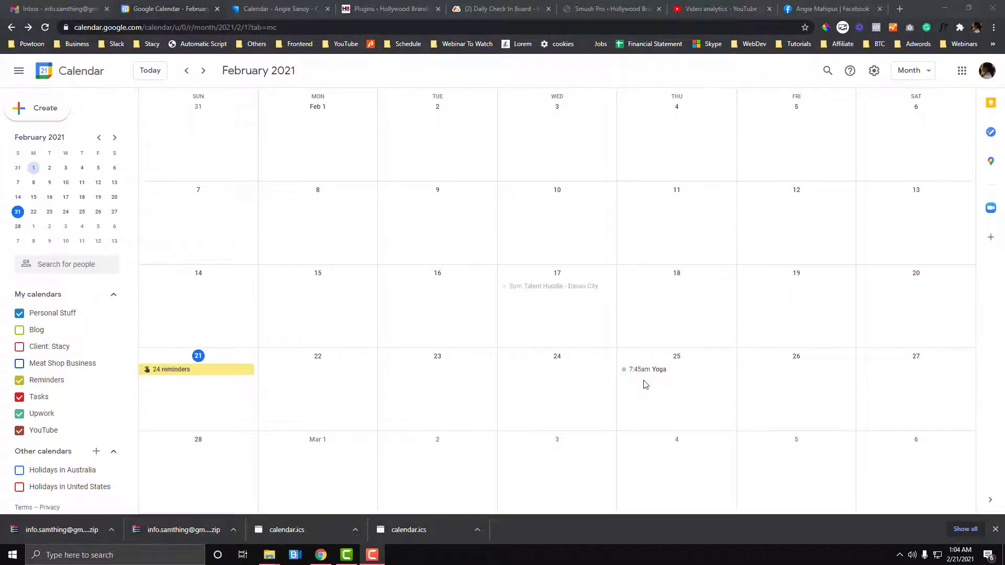
# Start a guest email for the February 25 Yoga event with one suggested contact as recipient, then cancel it
pyautogui.click(657, 370)
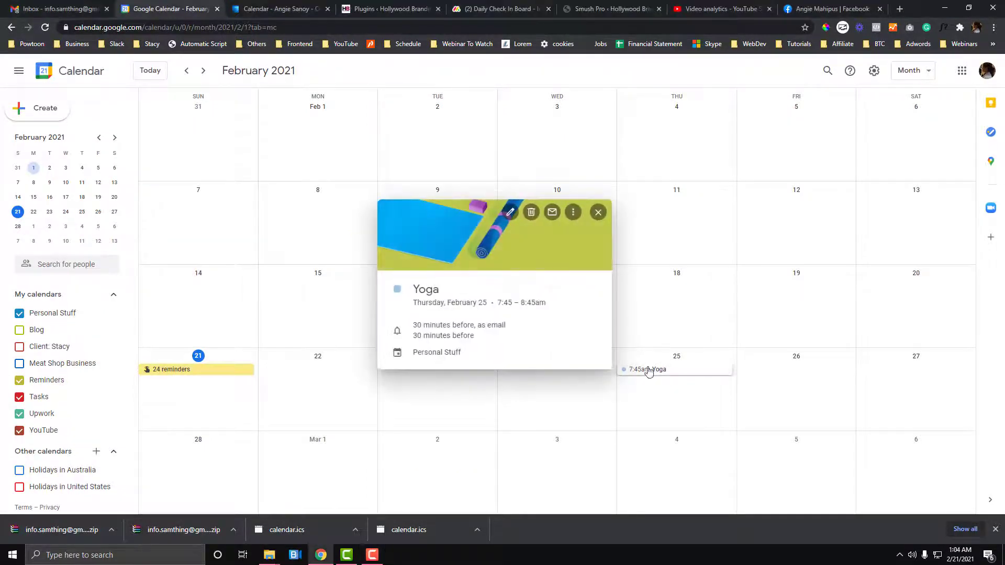
pyautogui.click(550, 212)
pyautogui.click(417, 209)
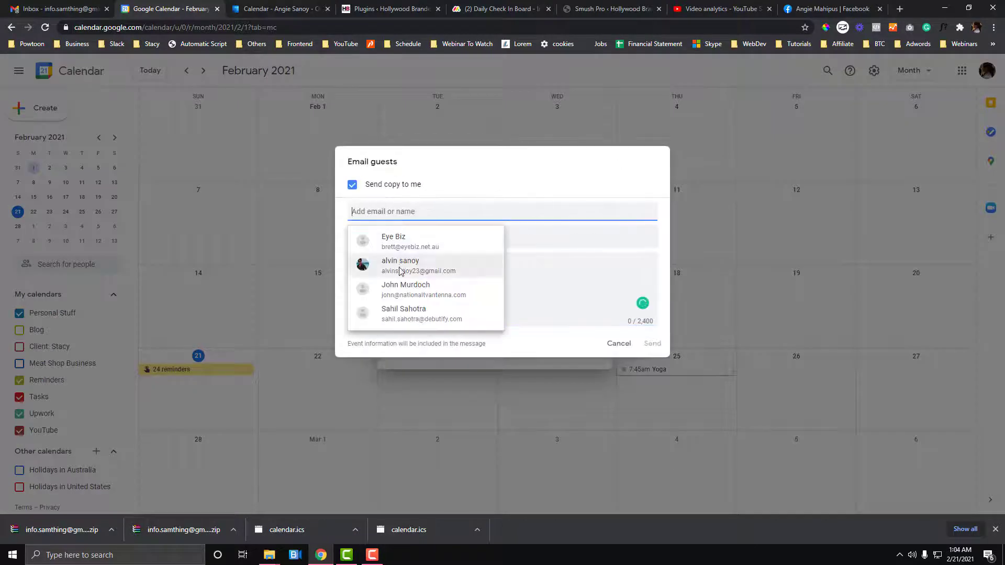
pyautogui.click(404, 267)
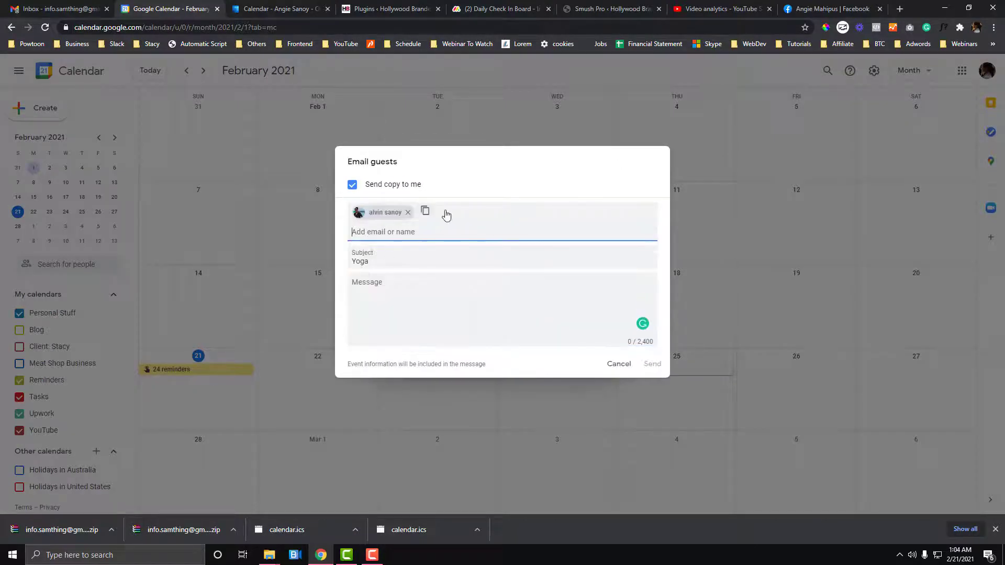
pyautogui.click(381, 320)
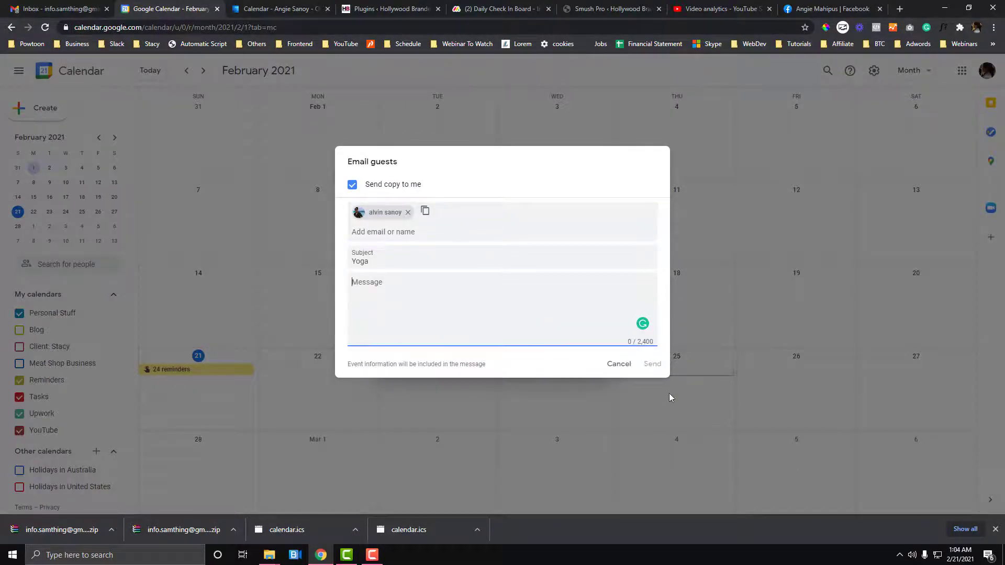
pyautogui.click(624, 364)
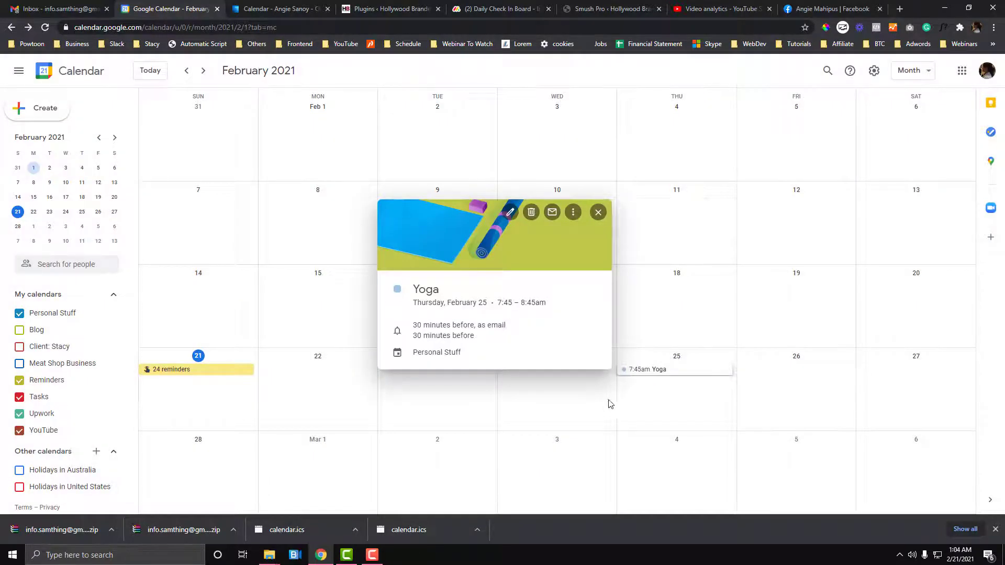
# Try adding a guest and toggling the See guest list permission in the Yoga event's details, then remove the guest and discard the changes
pyautogui.doubleClick(692, 376)
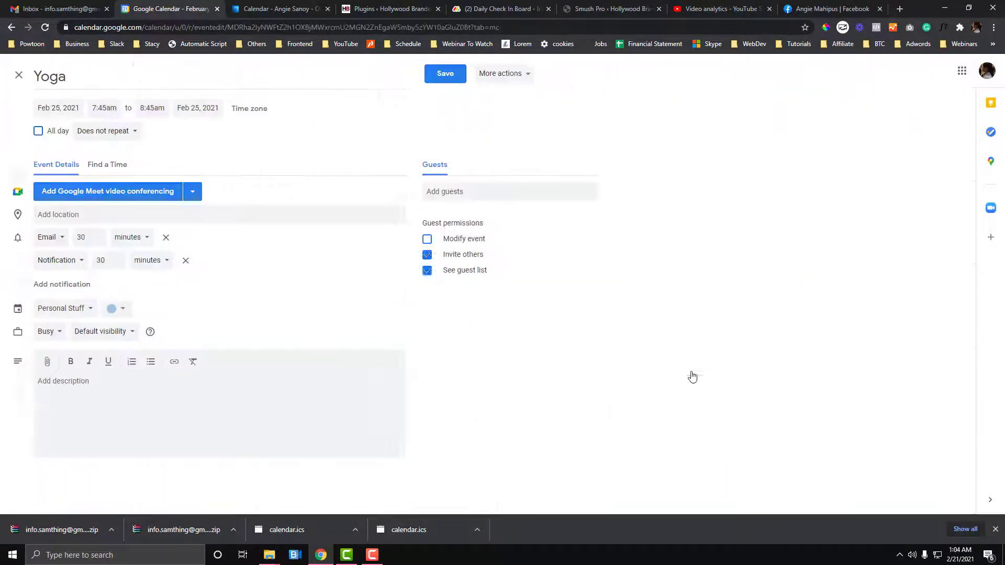
pyautogui.click(434, 191)
pyautogui.click(448, 241)
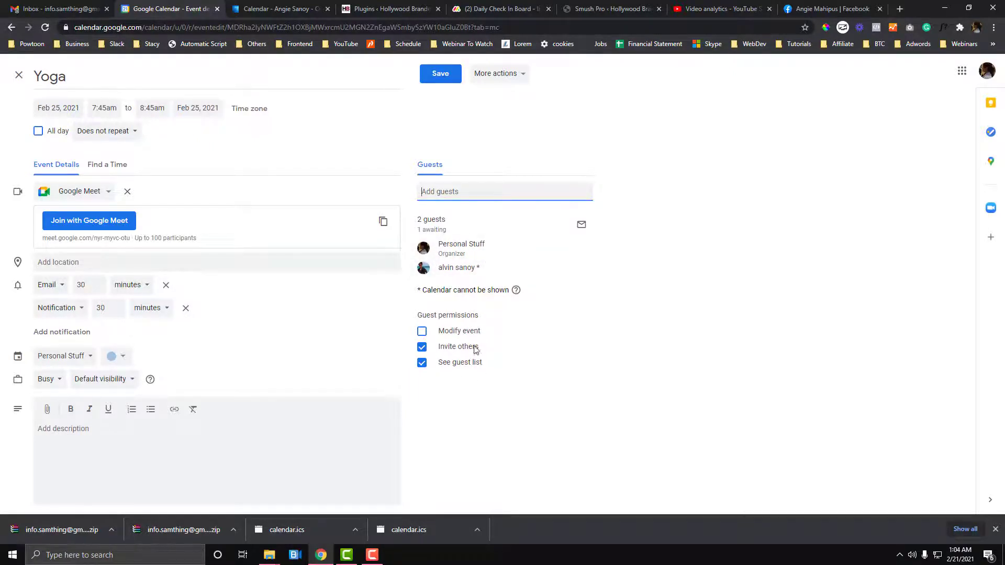
pyautogui.click(421, 366)
pyautogui.click(422, 365)
pyautogui.click(578, 268)
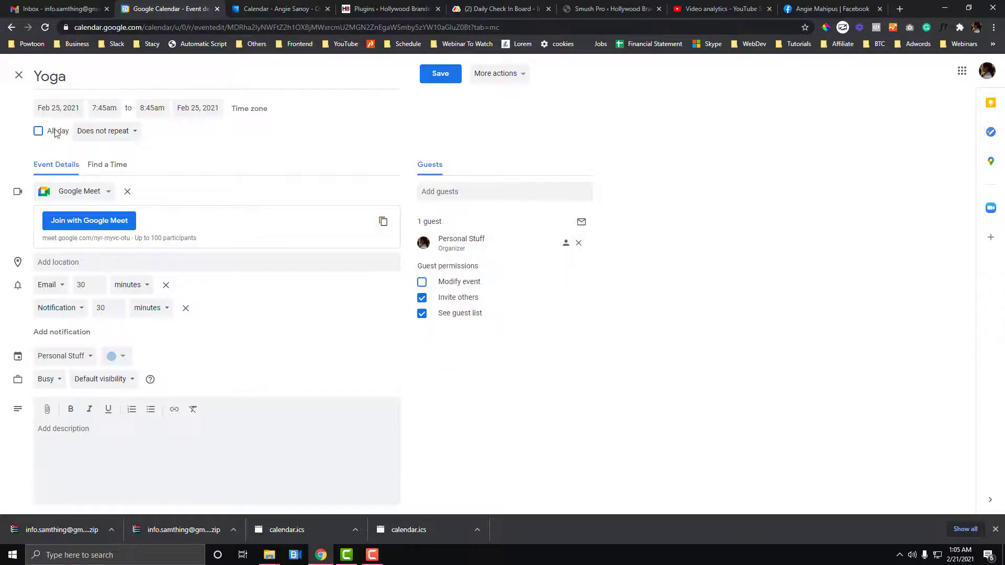
pyautogui.click(19, 76)
pyautogui.click(533, 300)
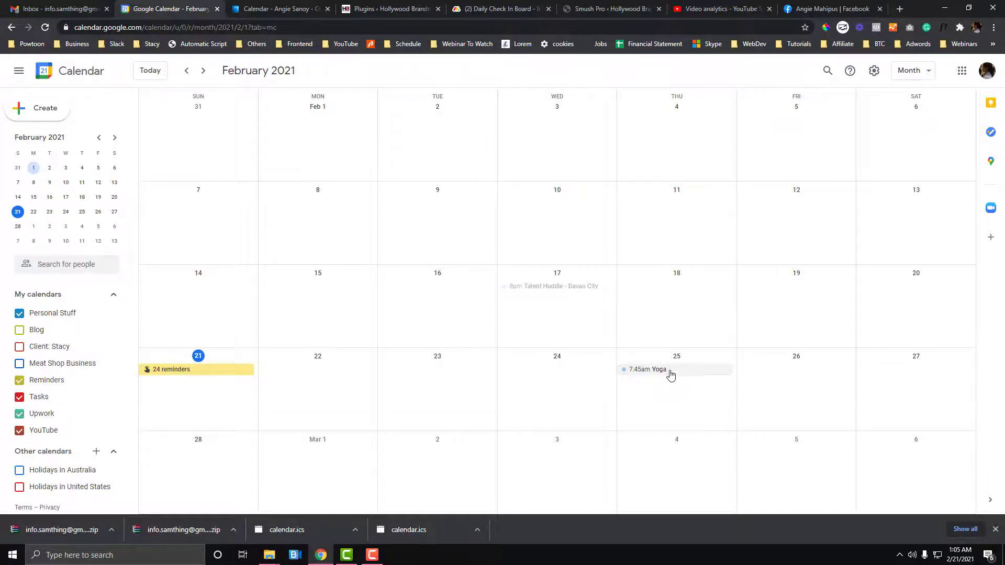
# Start copying the Yoga event to the YouTube calendar, then discard the unsaved copy
pyautogui.rightClick(671, 375)
pyautogui.click(661, 383)
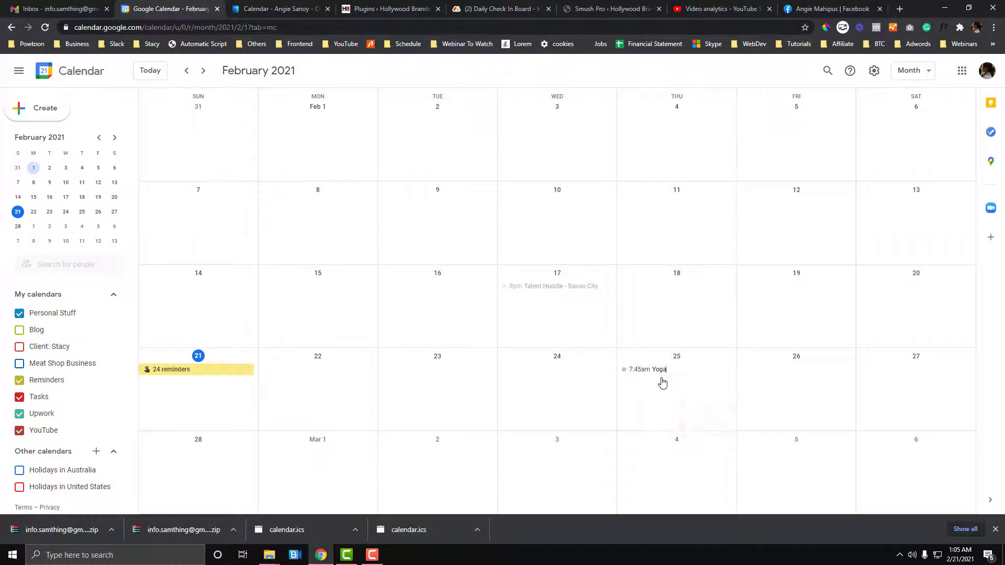
pyautogui.click(662, 382)
pyautogui.click(598, 160)
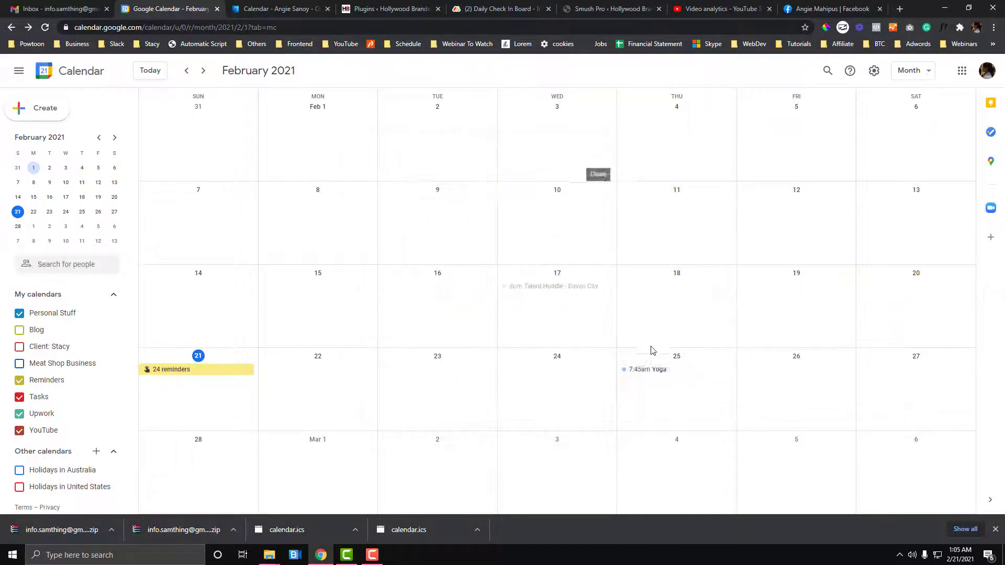
pyautogui.click(654, 374)
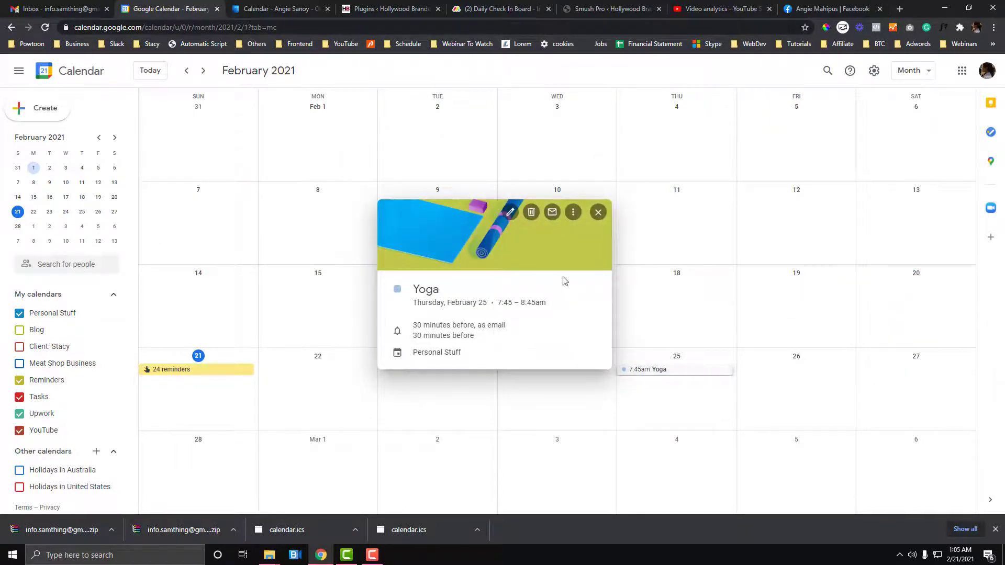
pyautogui.click(572, 213)
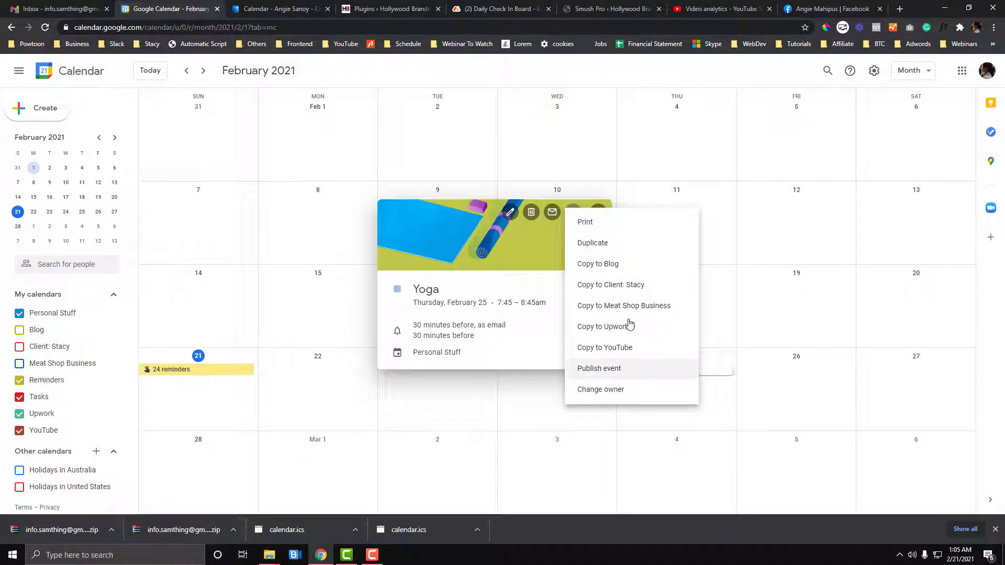
pyautogui.click(609, 348)
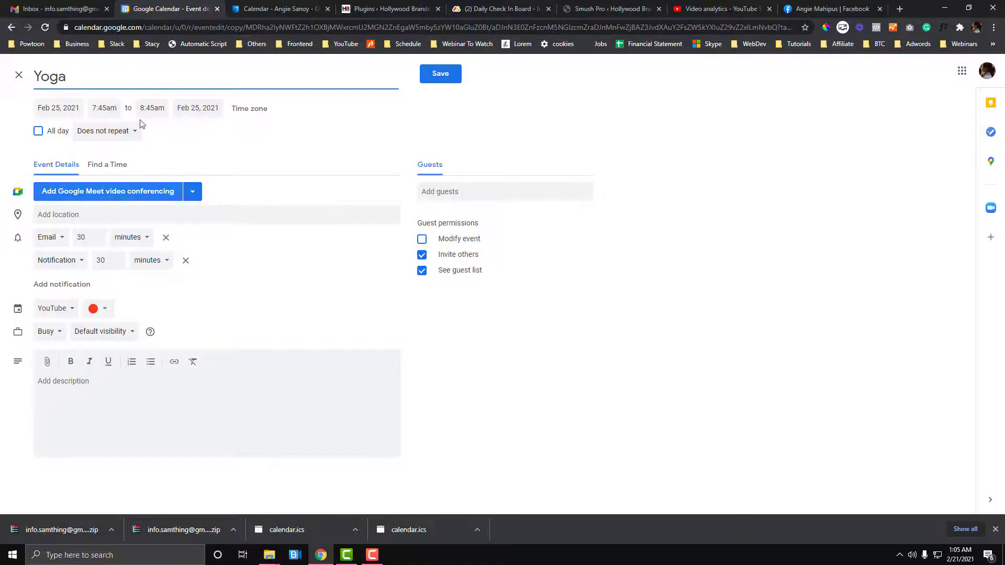
pyautogui.click(19, 75)
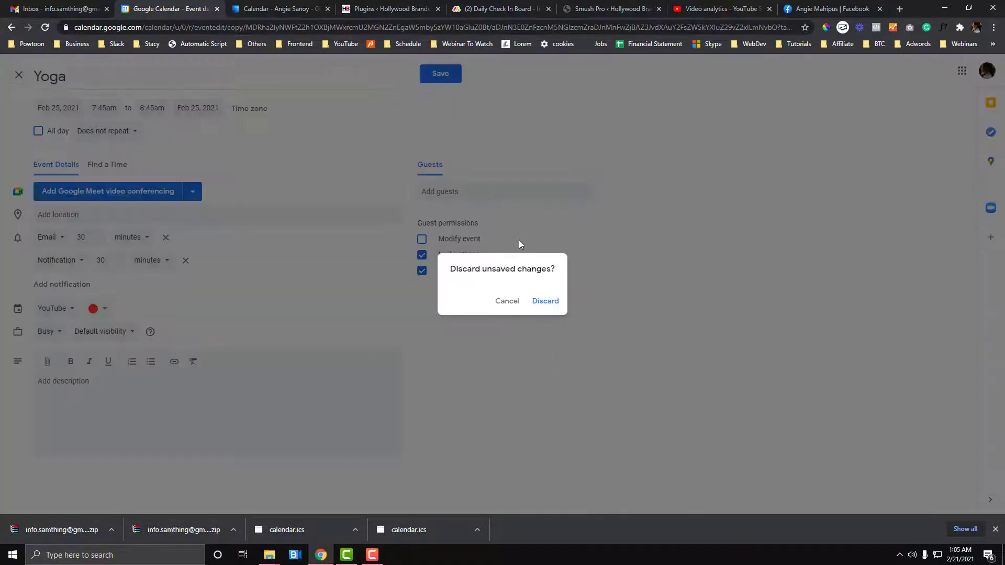
pyautogui.click(543, 302)
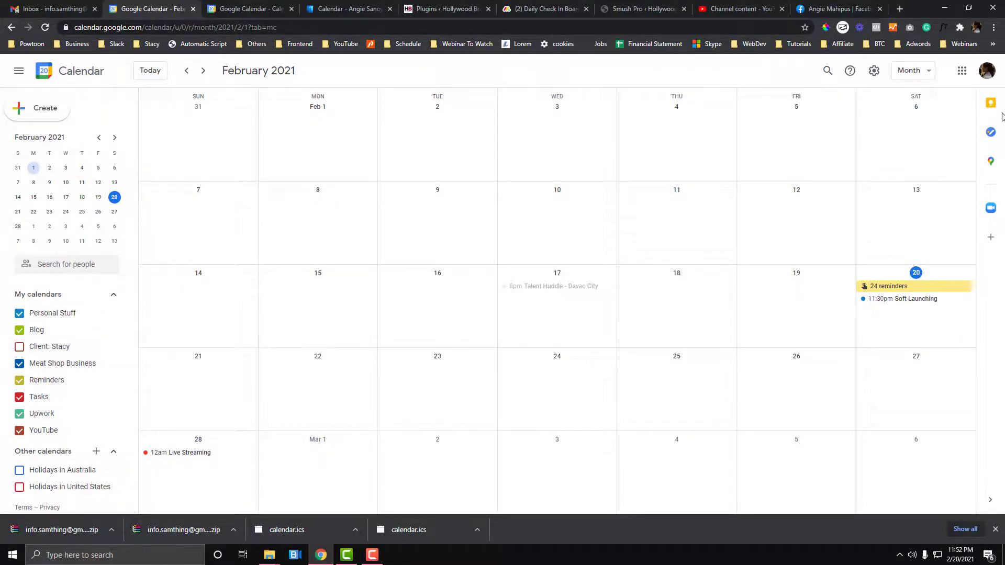
# Browse the Google Workspace Marketplace add-ons that work with Calendar
pyautogui.click(991, 237)
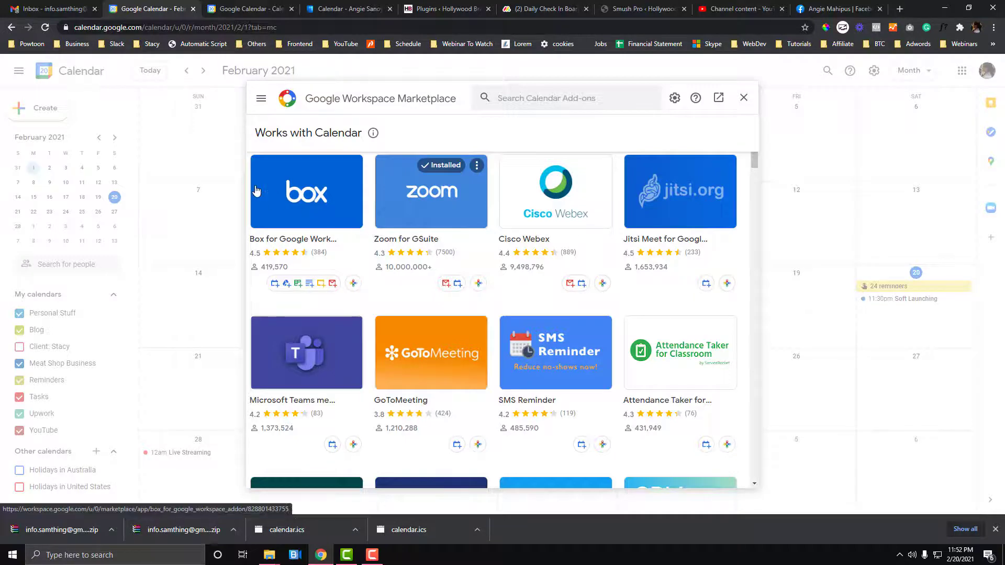
pyautogui.scroll(-4, 444, 284)
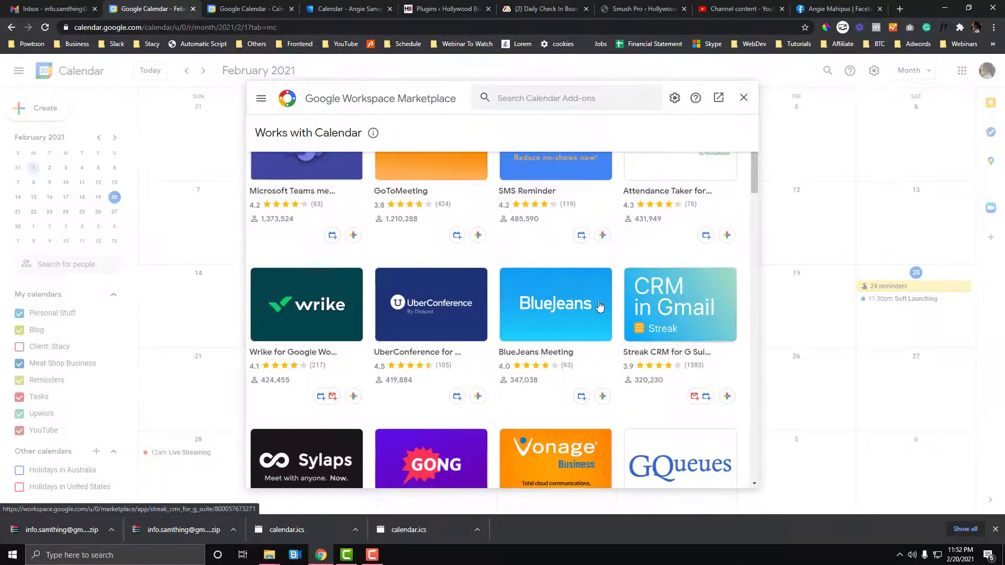
pyautogui.scroll(-5, 376, 308)
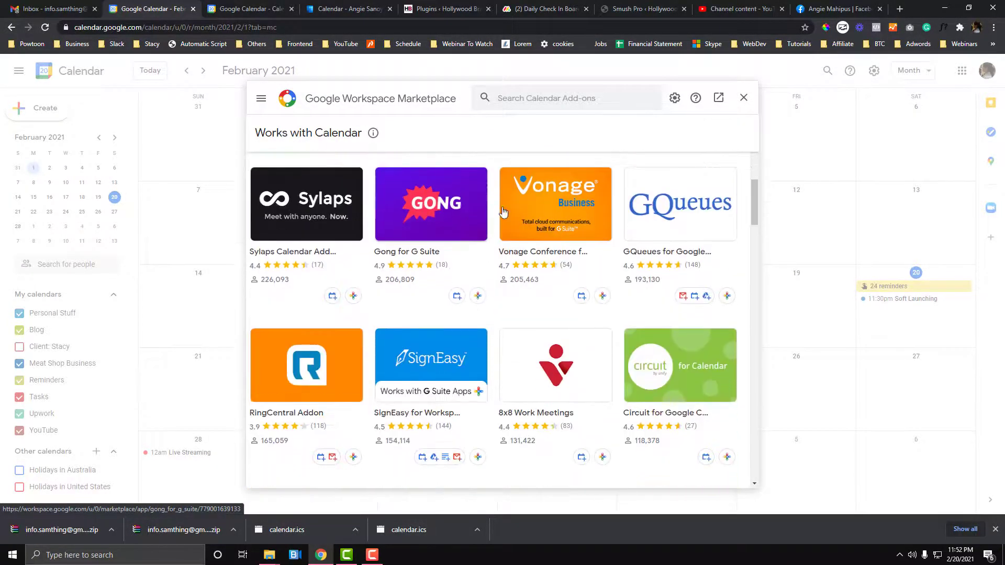
pyautogui.scroll(-3, 476, 341)
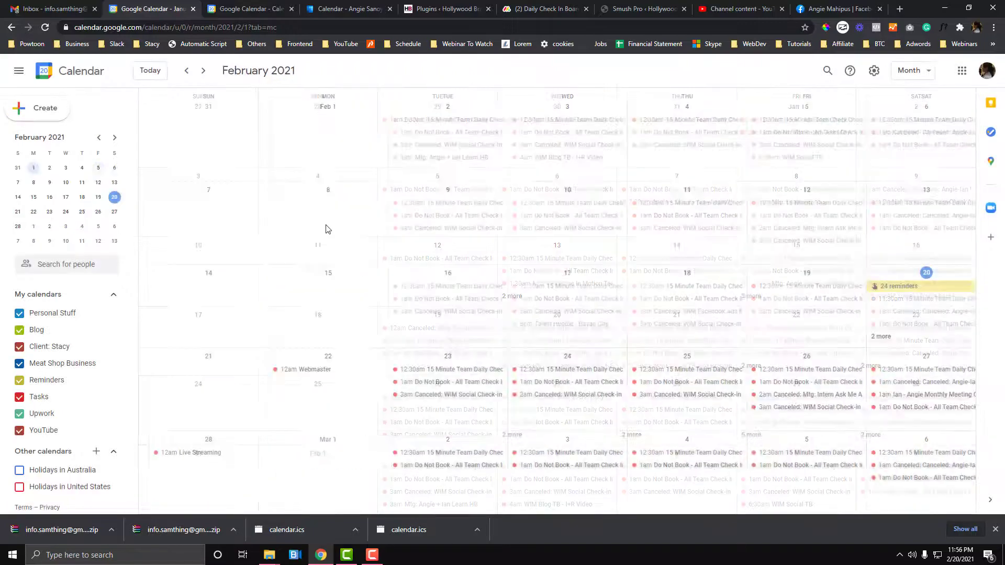
# Switch the month view back to January 2021 and return to February 2021
pyautogui.press('k')
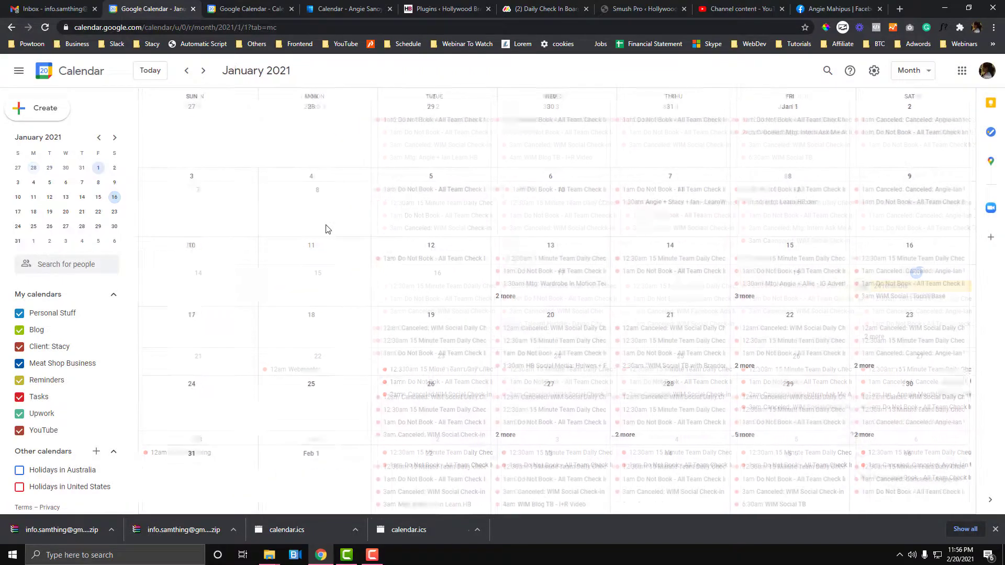
pyautogui.press('j')
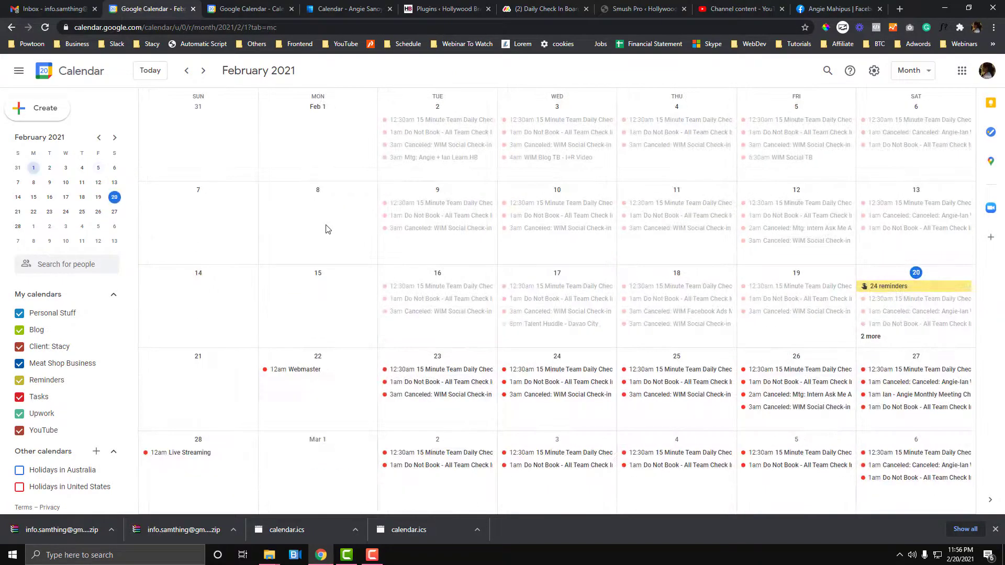